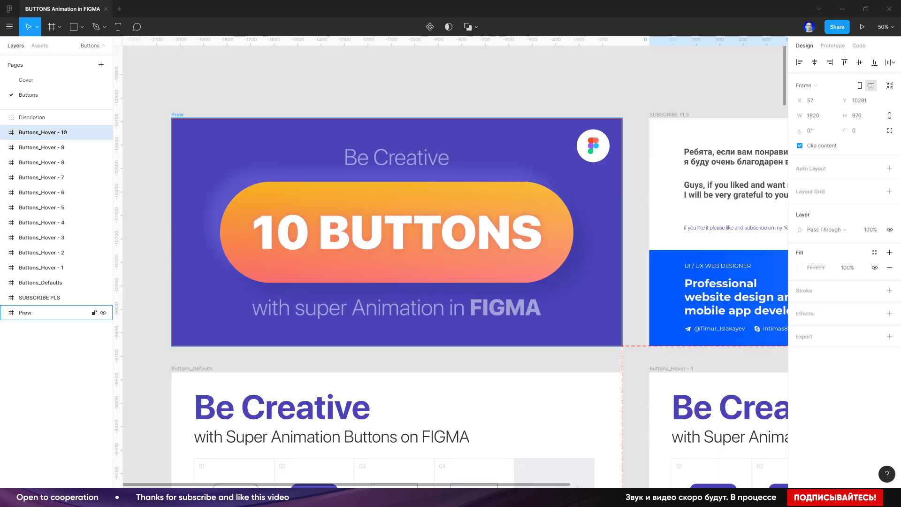
Create a frame in the empty space above the Prew frame and set its size to 1920 × 970.
scroll(308, 335, "up", 1)
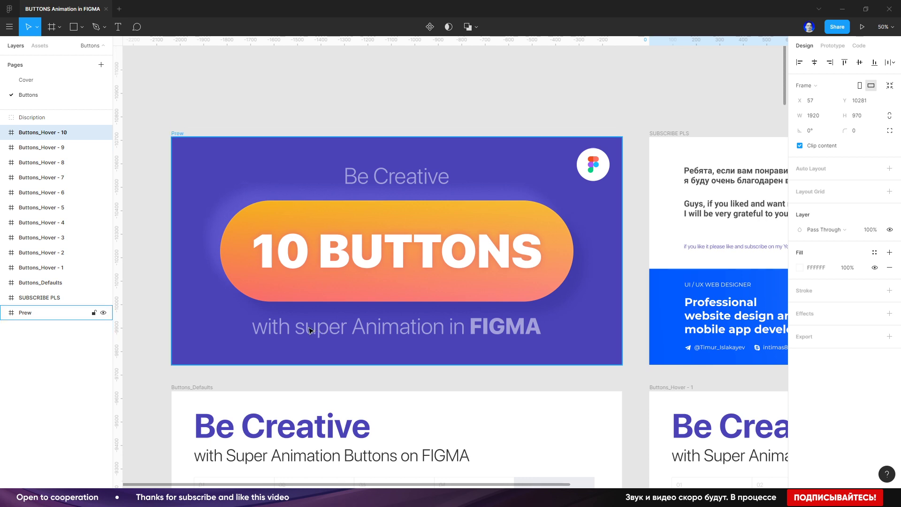
scroll(309, 329, "up", 10)
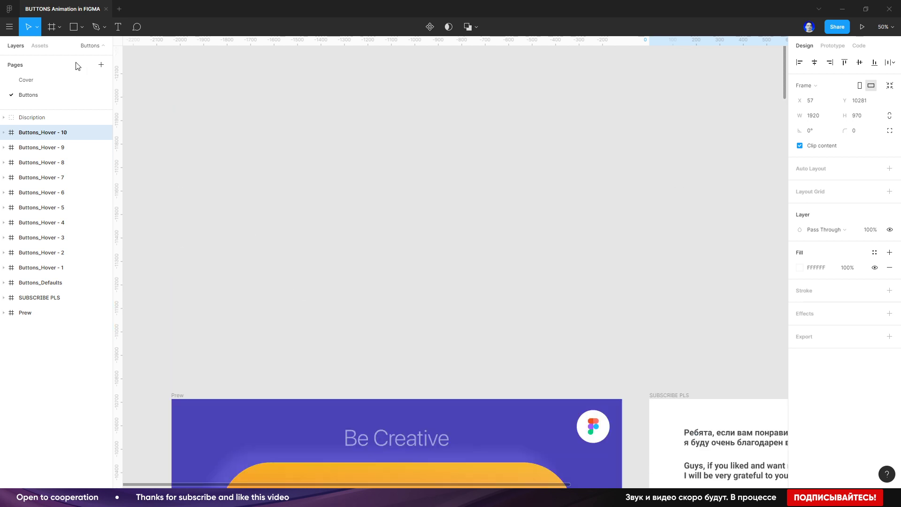
left_click(58, 33)
mouse_move(179, 114)
left_mouse_down()
mouse_move(334, 231)
mouse_move(506, 297)
left_mouse_up()
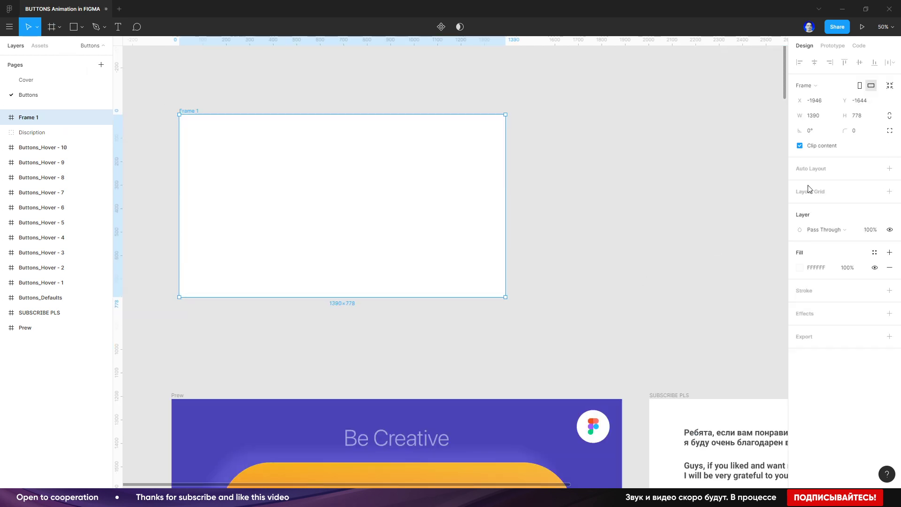
left_click(829, 119)
type("1")
key("Tab")
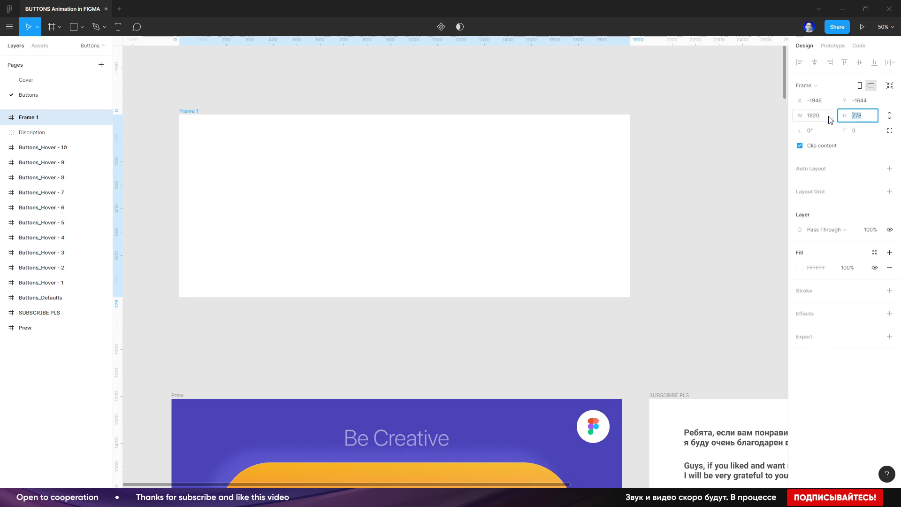
type("970")
key("Return")
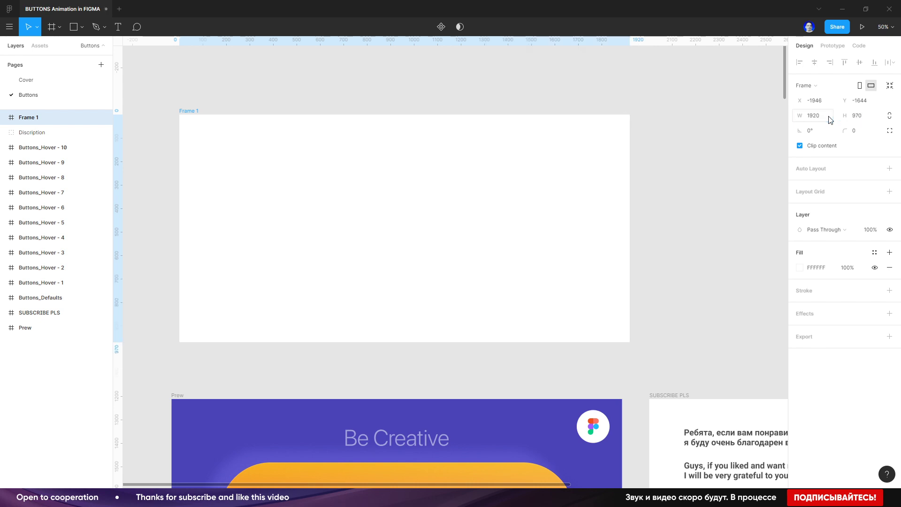
Rename the new frame to "New Button" and move it into line directly above the Prew frame.
double_click(36, 121)
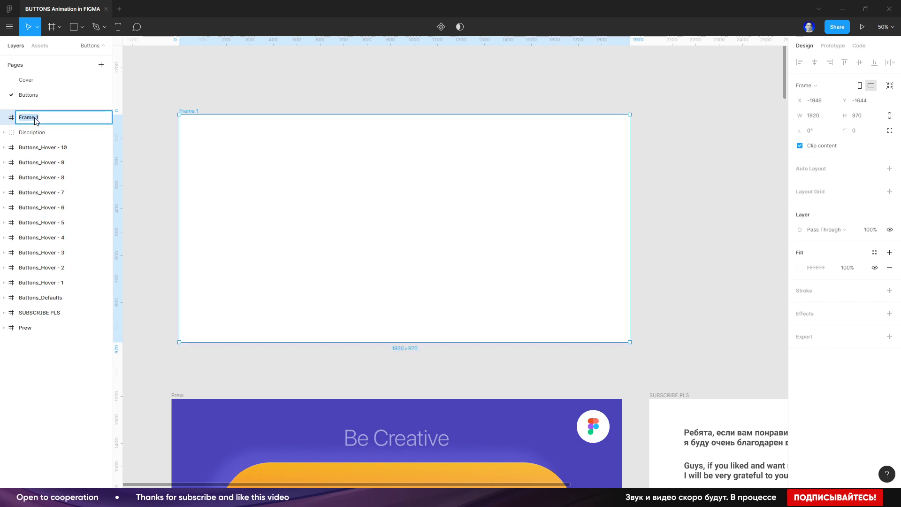
type("New Button")
key("Return")
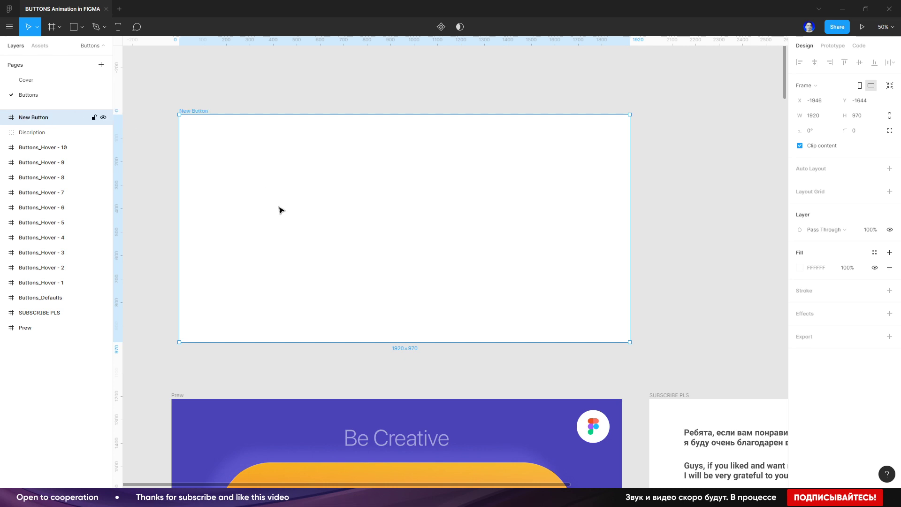
left_click_drag(280, 209, 270, 228)
Draw a rectangle inside the New Button frame and set its size to 200 × 56.
left_click(73, 26)
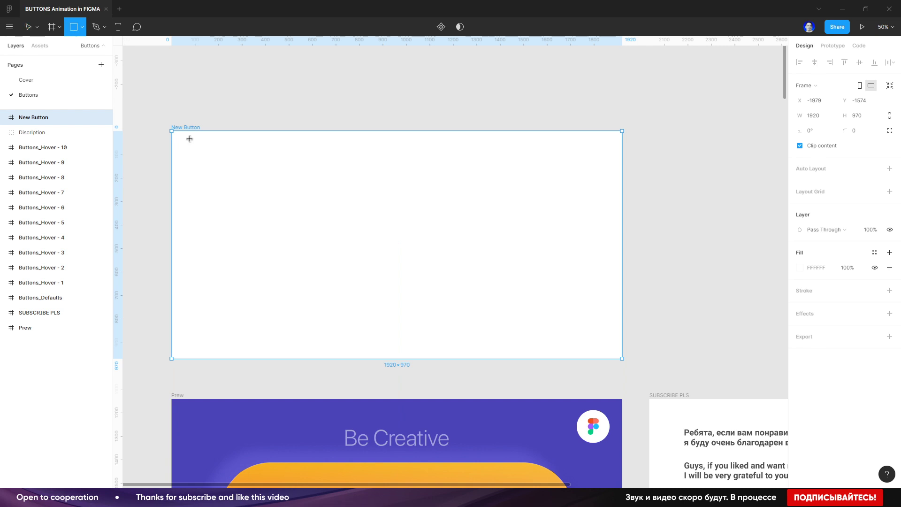
left_click_drag(229, 208, 323, 232)
left_click(821, 102)
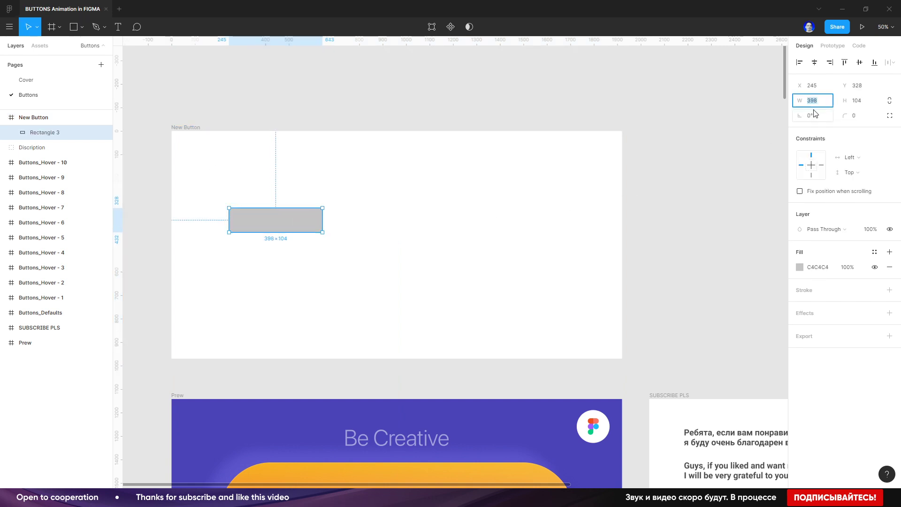
type("200")
key("Tab")
key("Return")
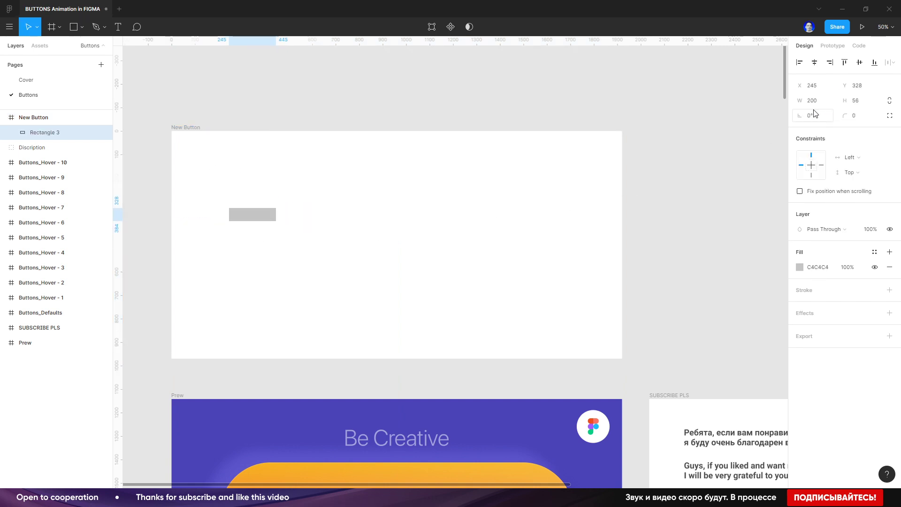
Round the rectangle's corners with a radius of 50.
scroll(544, 197, "up", 3, "ctrl")
left_click_drag(327, 194, 606, 292)
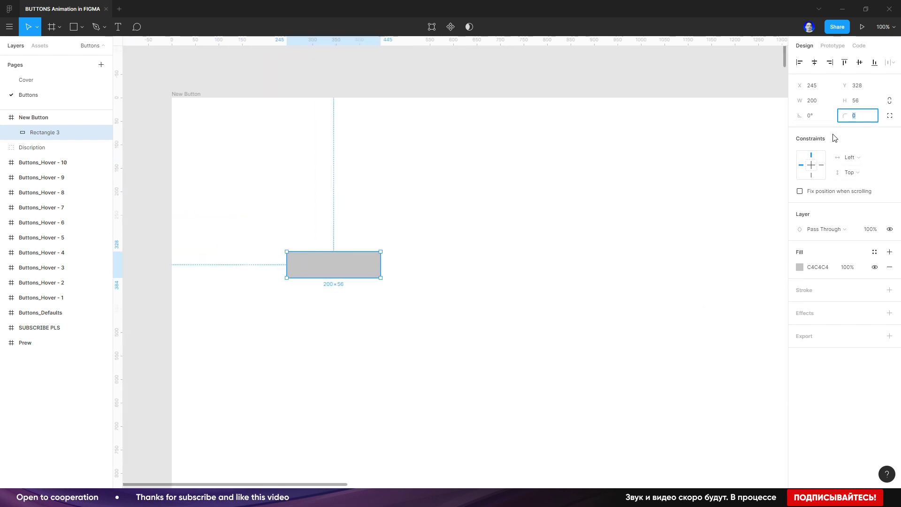
type("50")
key("Return")
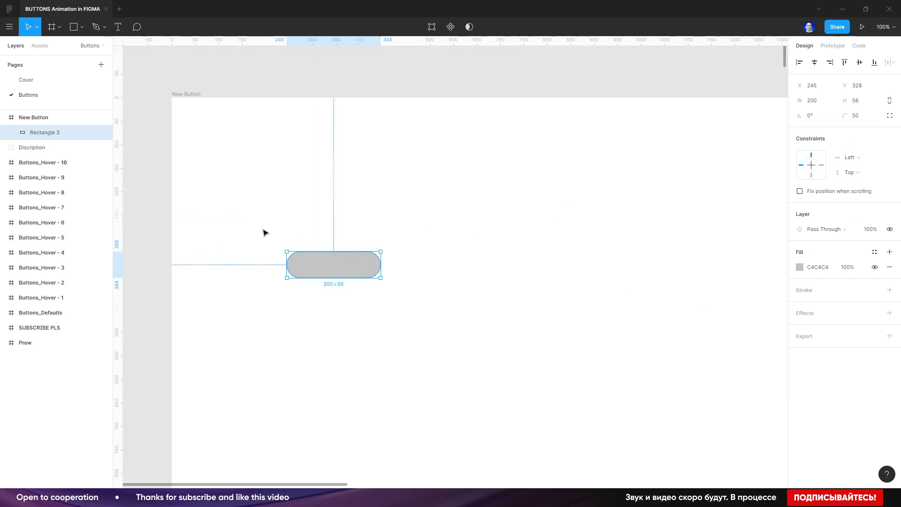
Add the text "New Button" and centre it on the rounded rectangle.
left_click(118, 27)
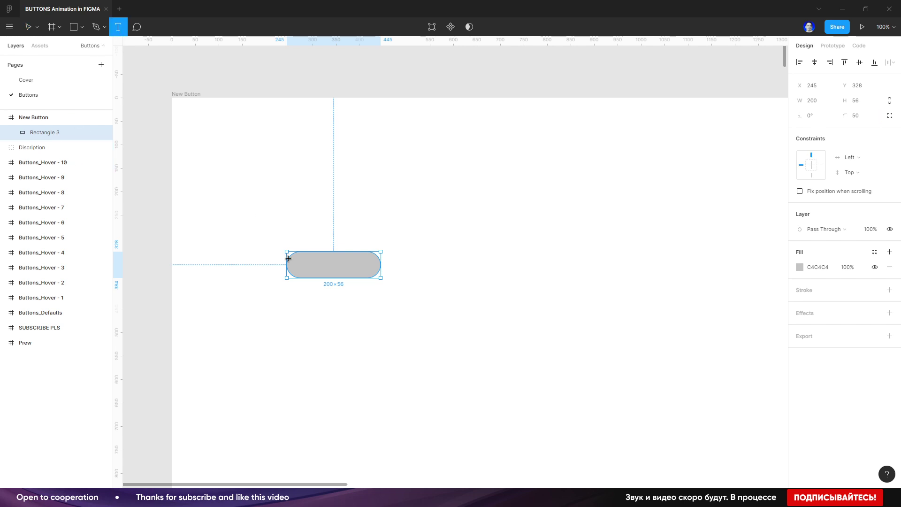
left_click(310, 265)
type("N")
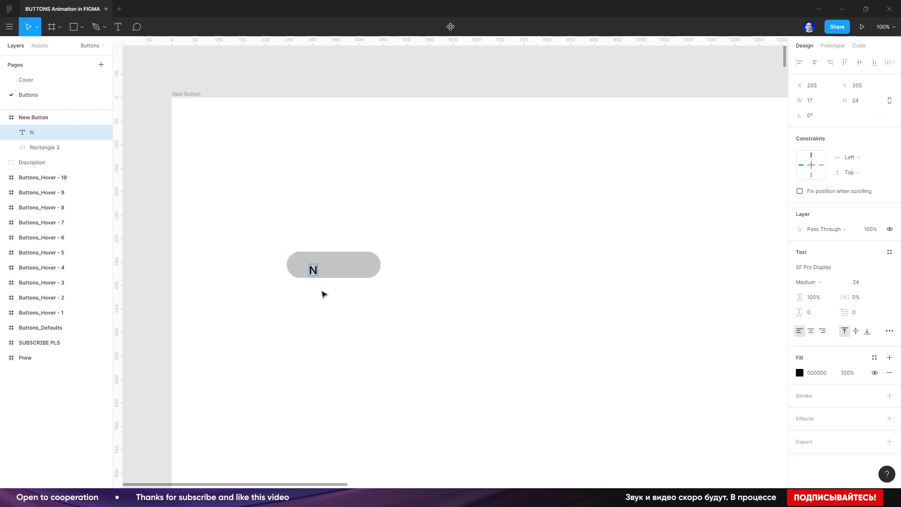
type("ew Button")
key("Escape")
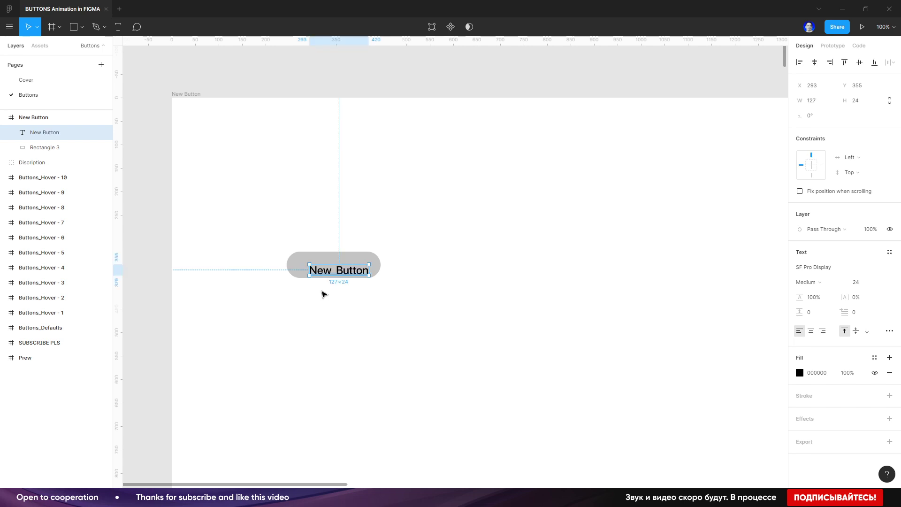
left_click_drag(355, 274, 350, 269)
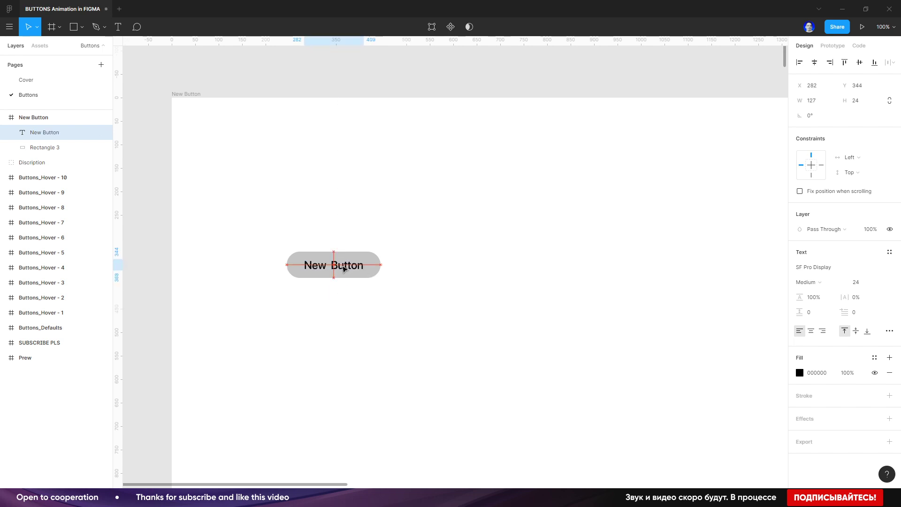
Change the rounded rectangle's fill to a linear gradient with a blue-violet start colour.
left_click(380, 265)
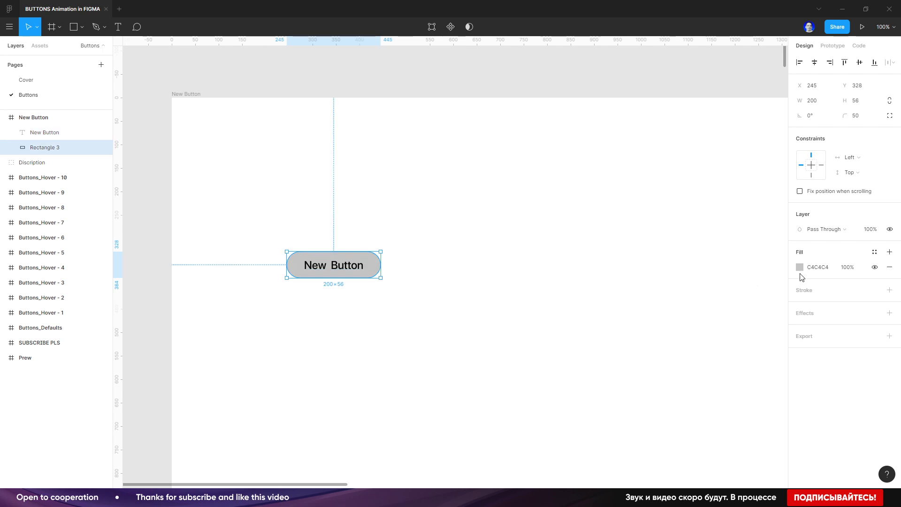
left_click(802, 271)
left_click(692, 243)
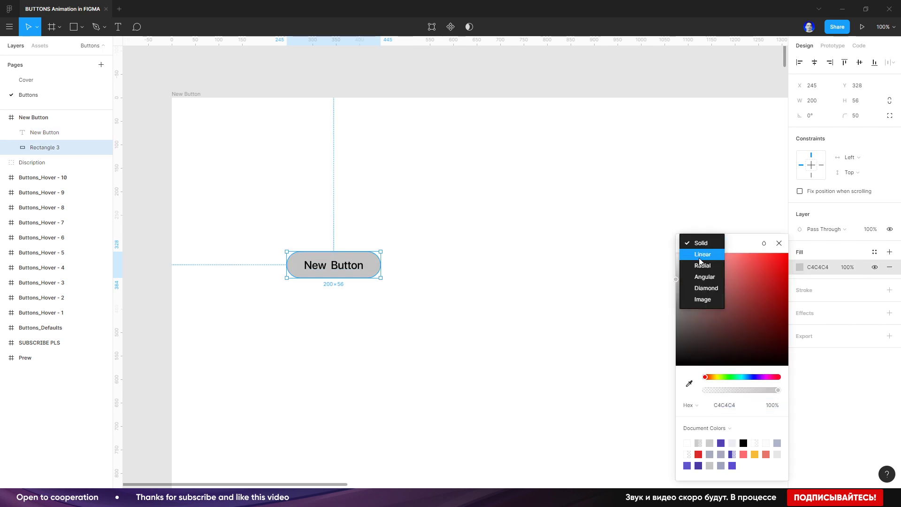
left_click(699, 253)
left_click(754, 414)
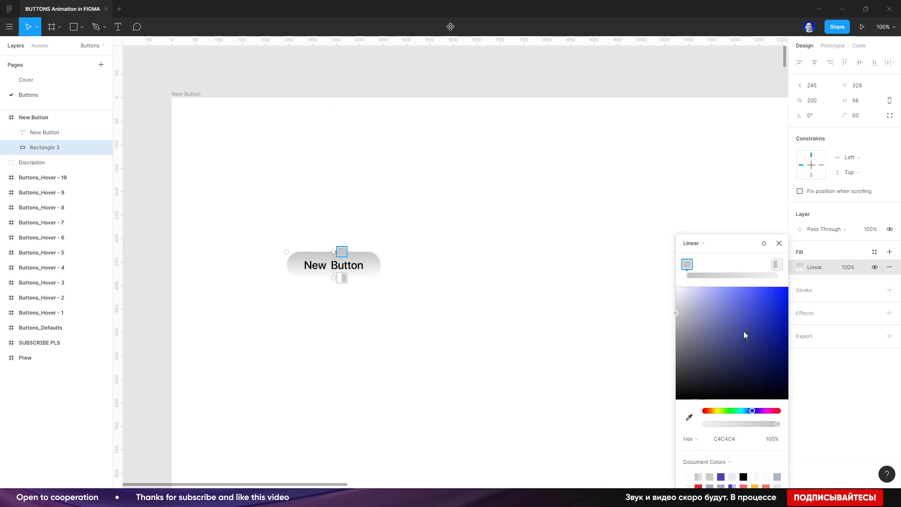
left_click_drag(743, 330, 756, 306)
left_click(757, 411)
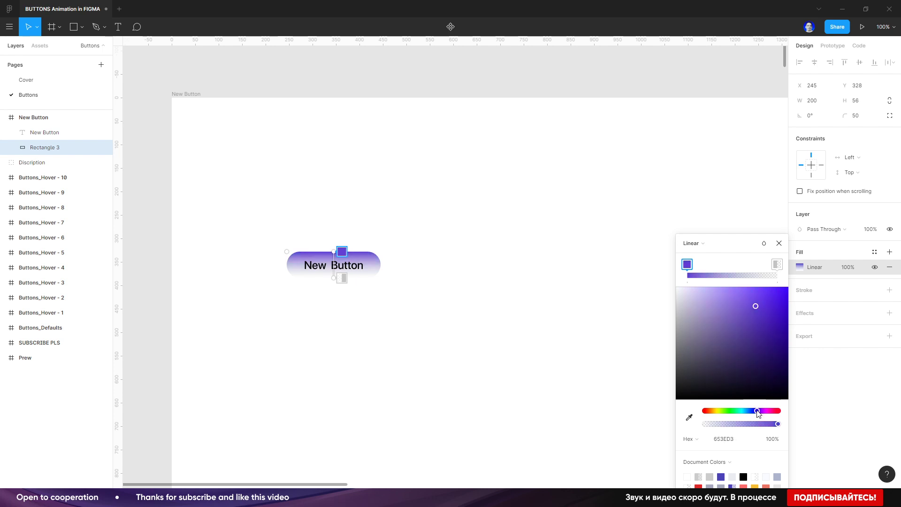
left_click(755, 302)
Set the gradient's end colour to B21FE5 at 100% opacity and slant the gradient from the button's upper-left edge.
left_click(777, 264)
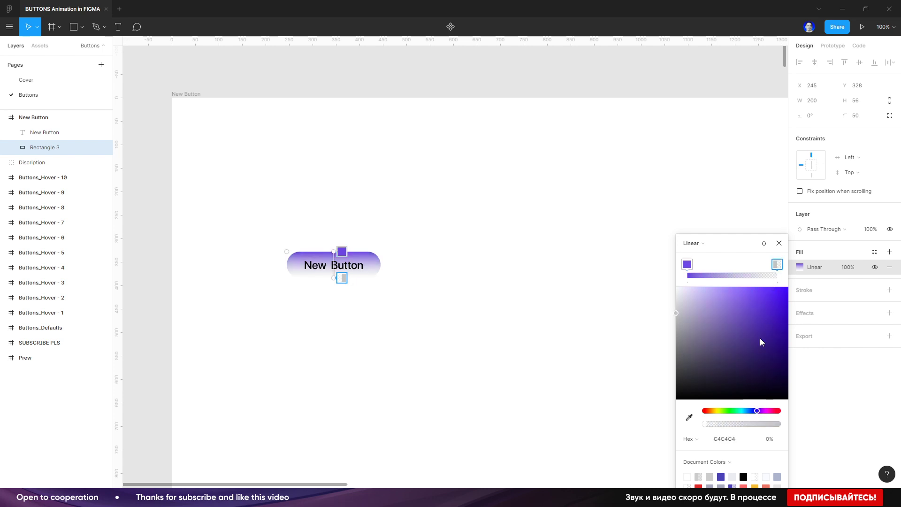
left_click(763, 411)
left_click(773, 298)
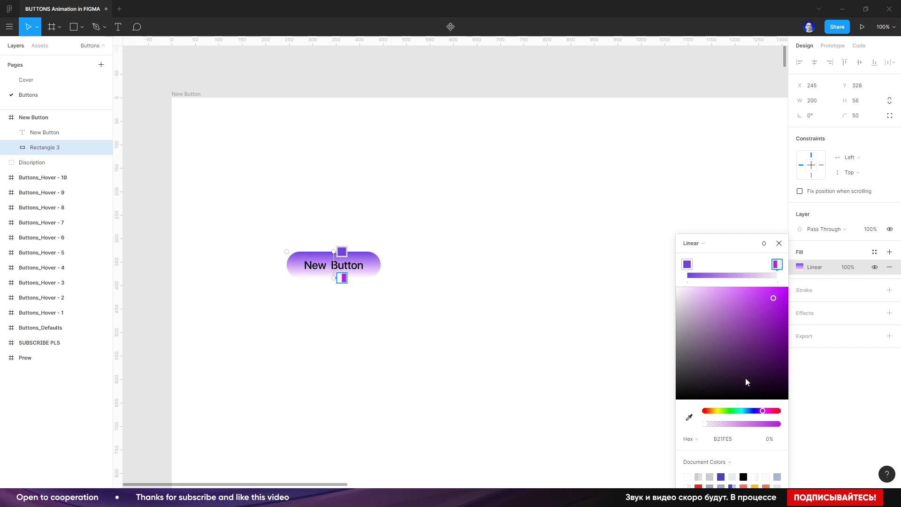
left_click_drag(706, 424, 792, 424)
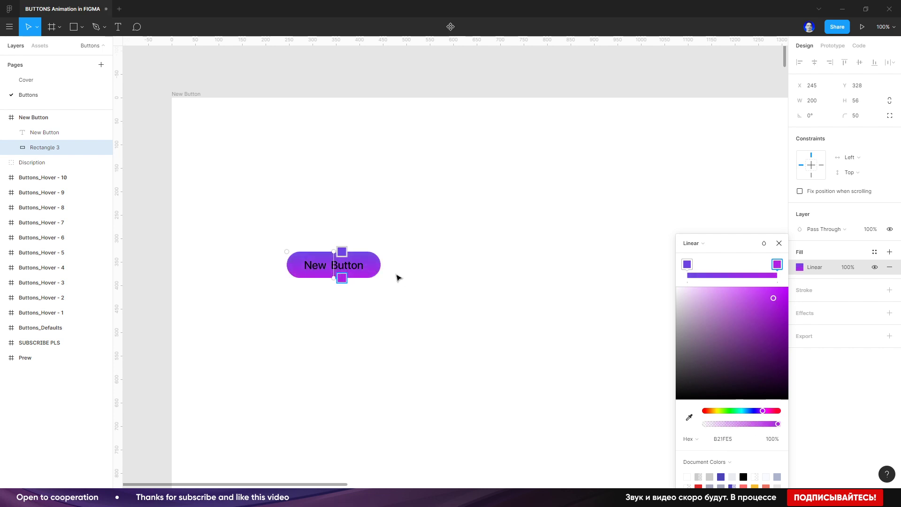
left_click_drag(334, 250, 298, 249)
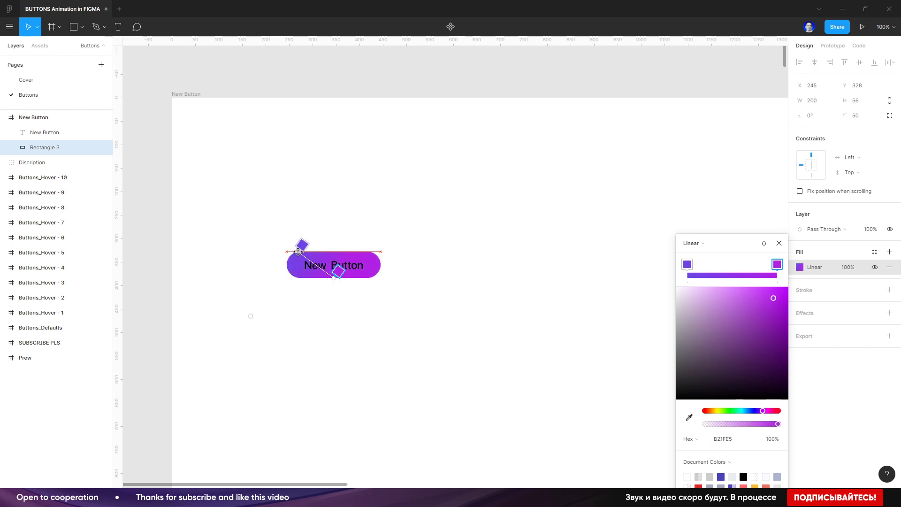
left_click(779, 243)
Set the button label's text colour to white (FFFFFF).
left_click(362, 269)
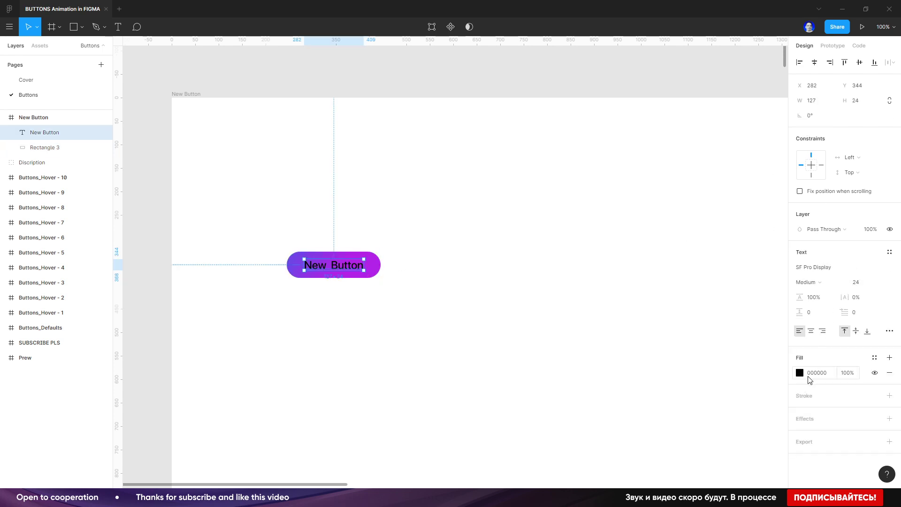
left_click(799, 373)
type("ffffff")
key("Return")
Add a drop shadow to the rounded rectangle with blur 10 and Y offset 10.
left_click(379, 259)
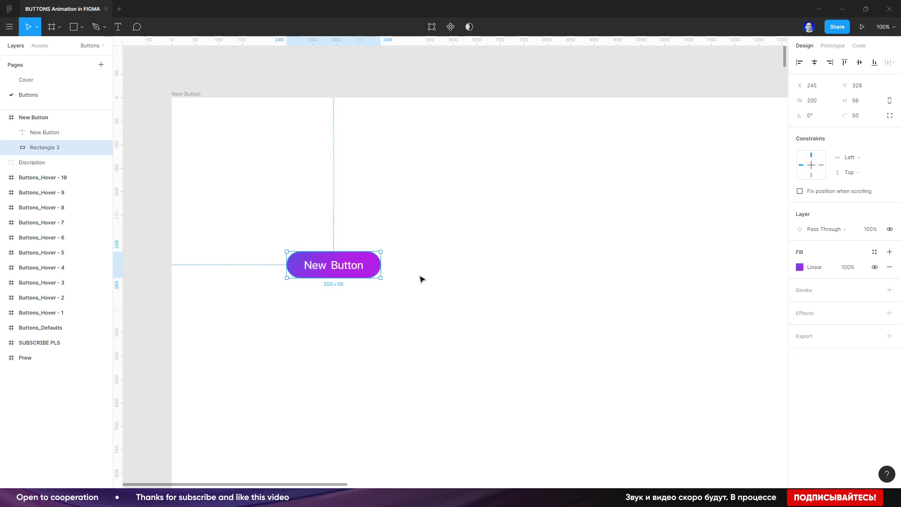
left_click(890, 313)
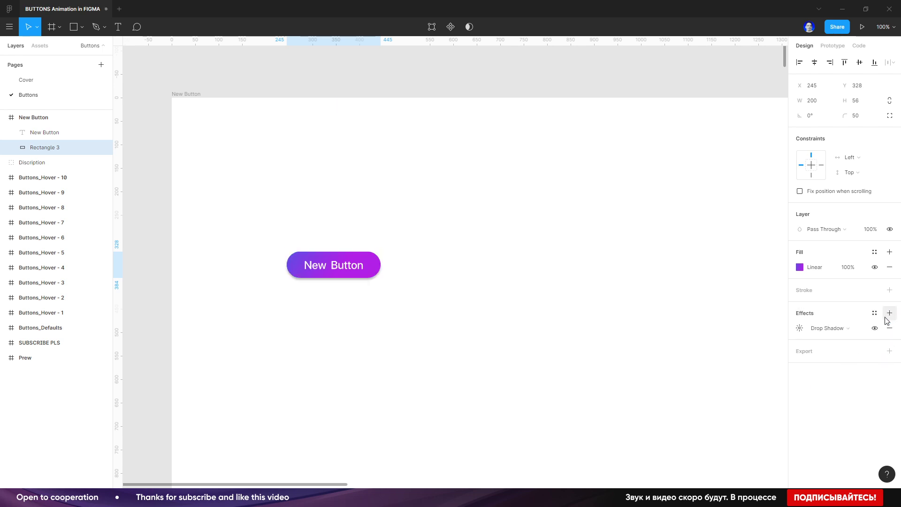
left_click(799, 328)
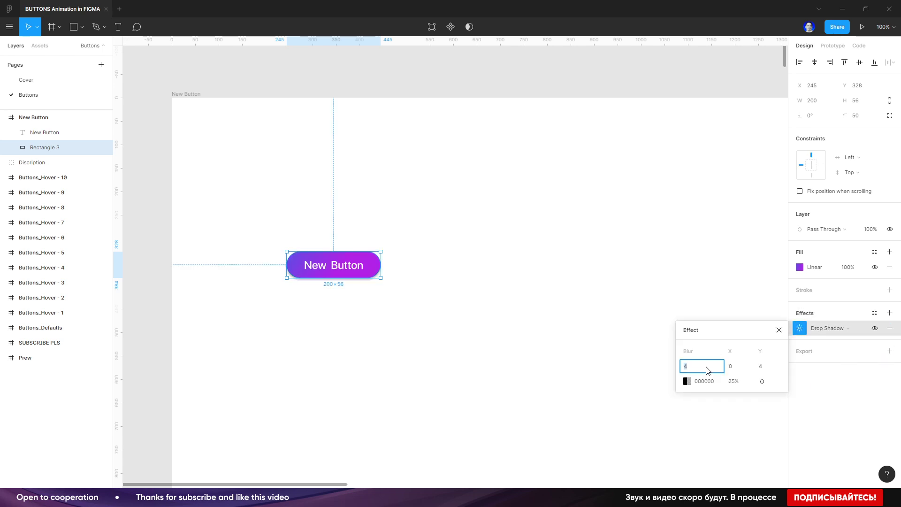
type("10")
key("Tab")
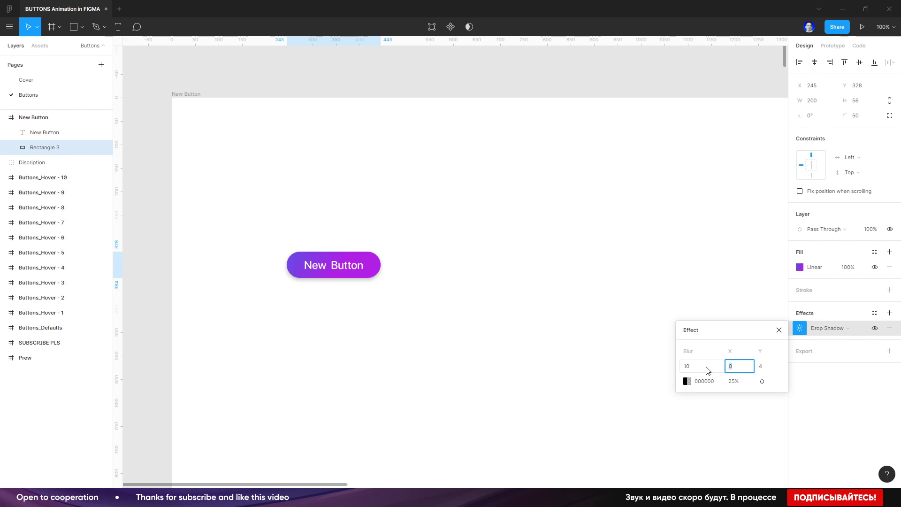
key("Tab")
type("10")
key("Tab")
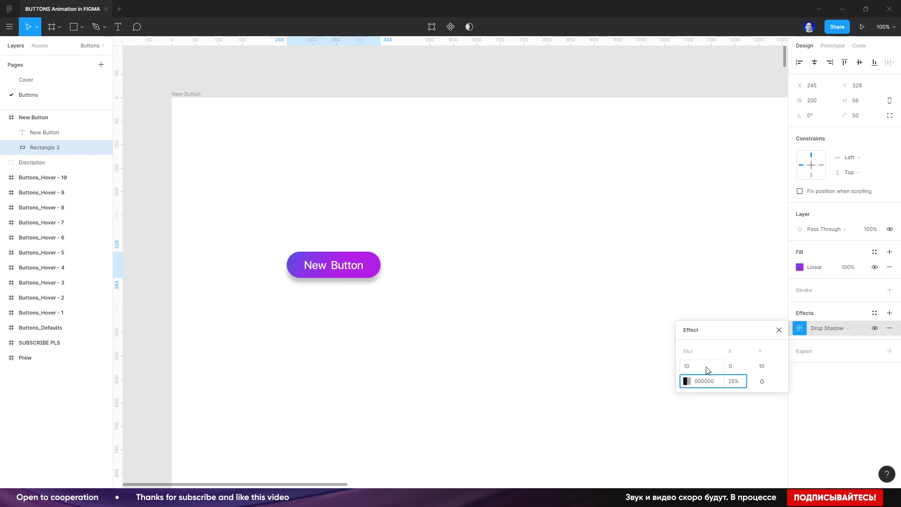
Set the drop shadow's colour to the button's violet, 7042E3, by sampling it with the eyedropper.
left_click(686, 381)
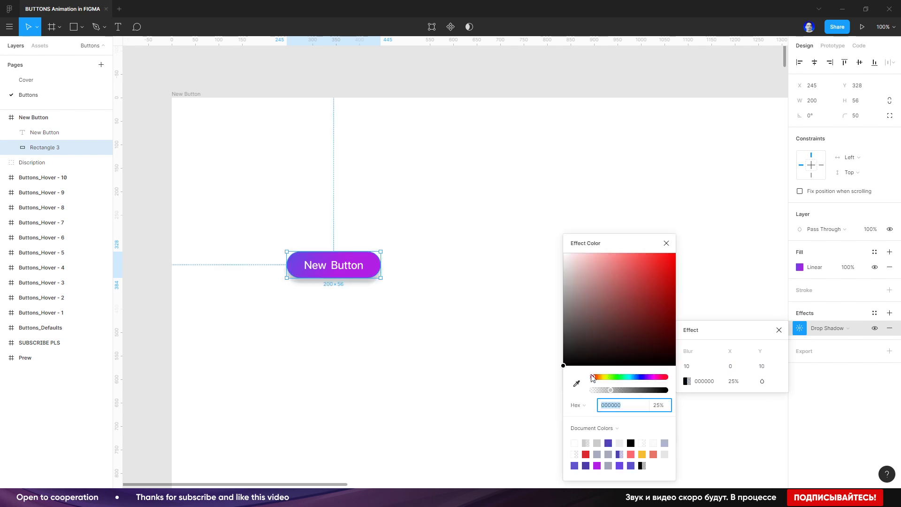
left_click(576, 384)
left_click(328, 267)
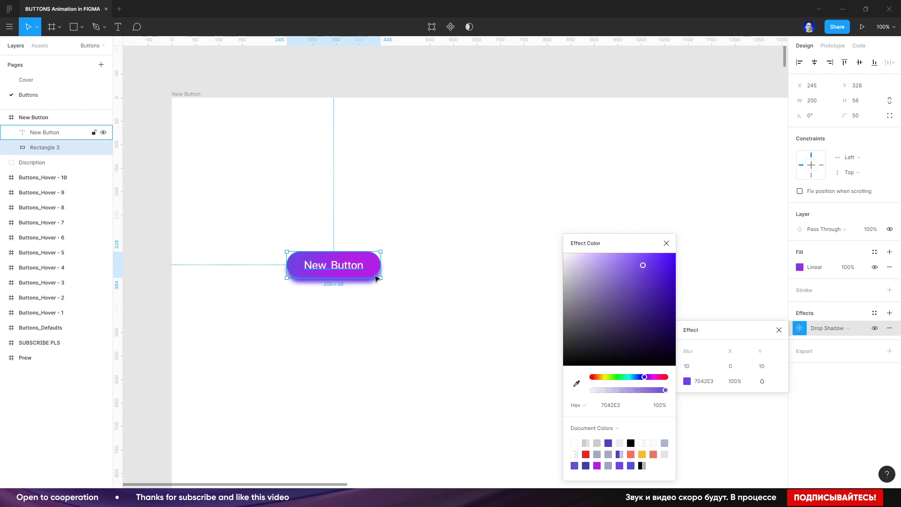
Set the button's drop shadow to blur 5, Y offset 5 and 25% opacity.
left_click(682, 369)
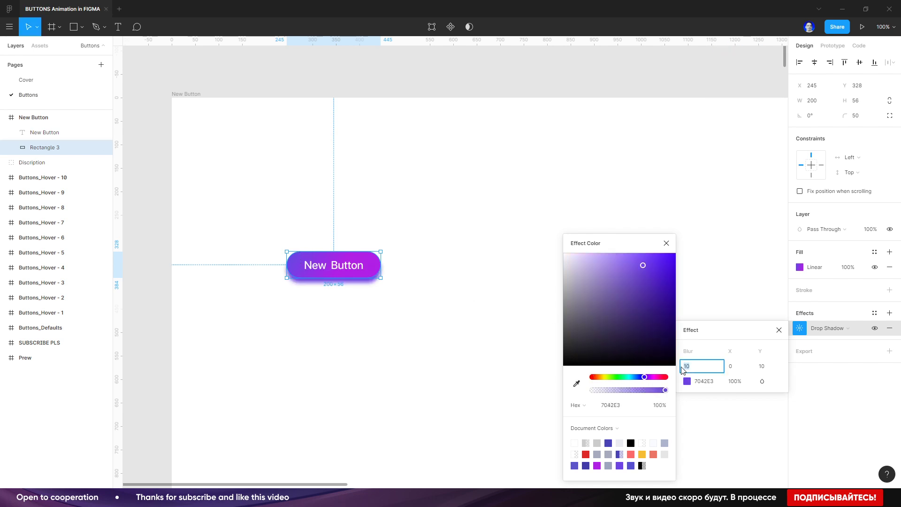
type("5")
key("Tab")
key("Tab")
type("5")
key("Tab")
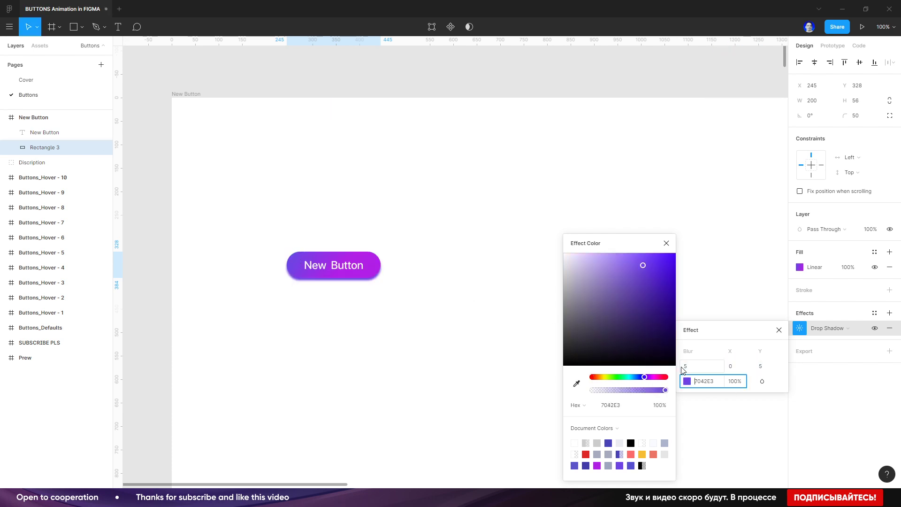
key("Tab")
type("25")
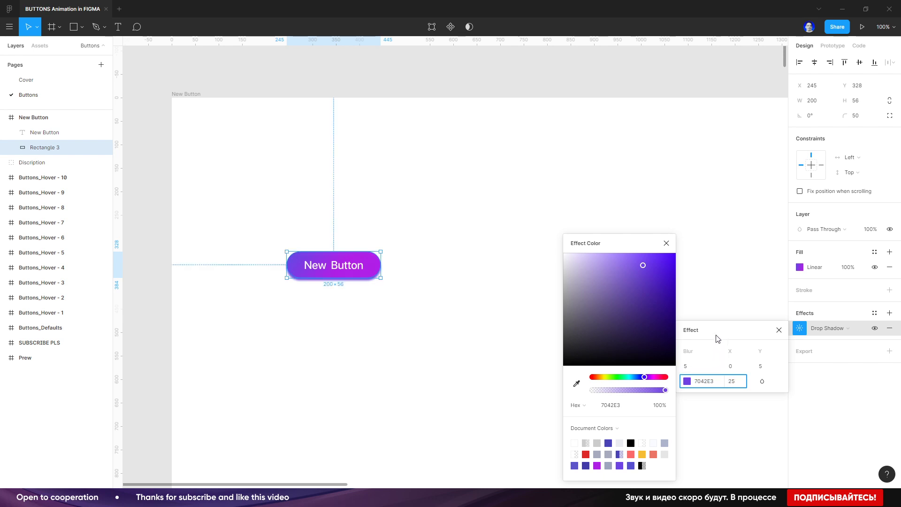
key("Return")
left_click(778, 329)
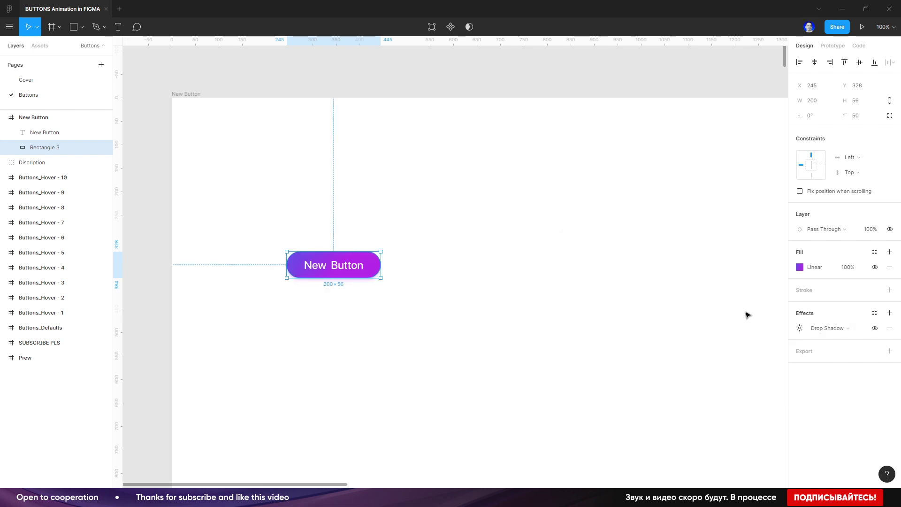
left_click(427, 334)
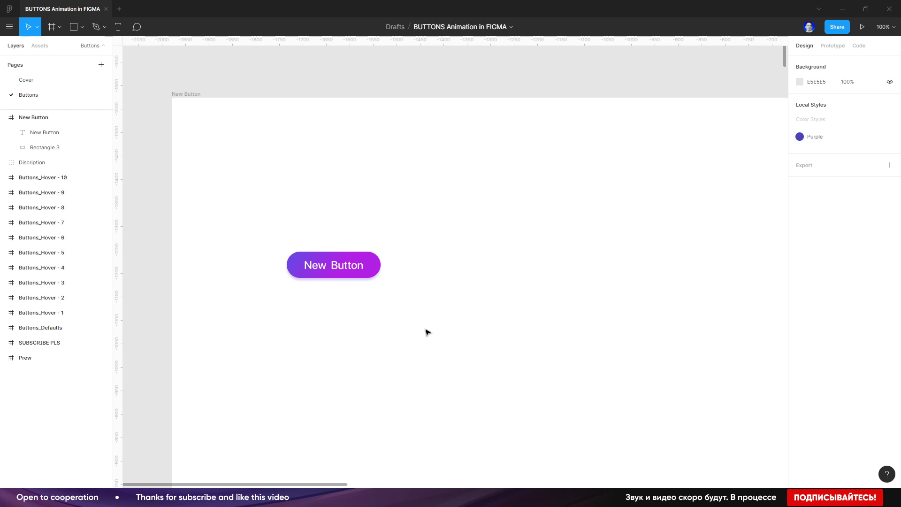
Duplicate the New Button frame and place the copy beside the original, above the SUBSCRIBE PLS frame.
key("minus")
left_click(329, 176)
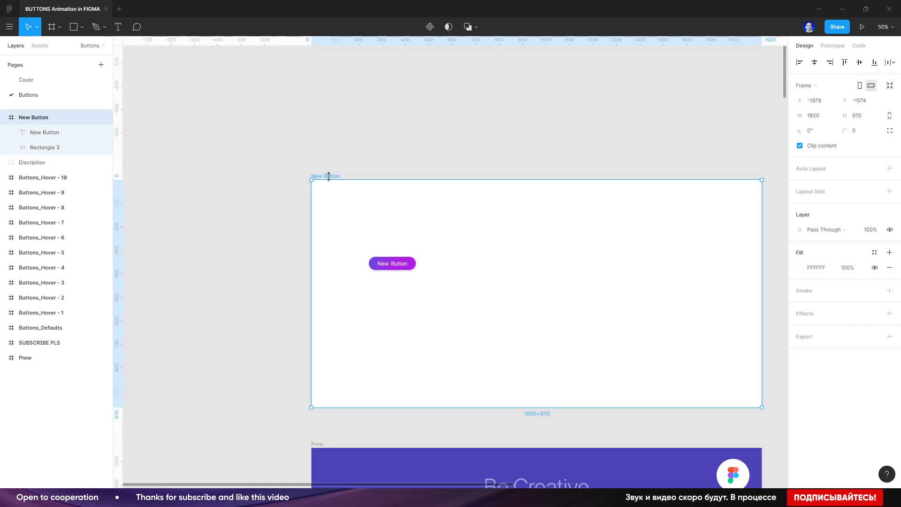
key("minus")
scroll(316, 225, "right", 3)
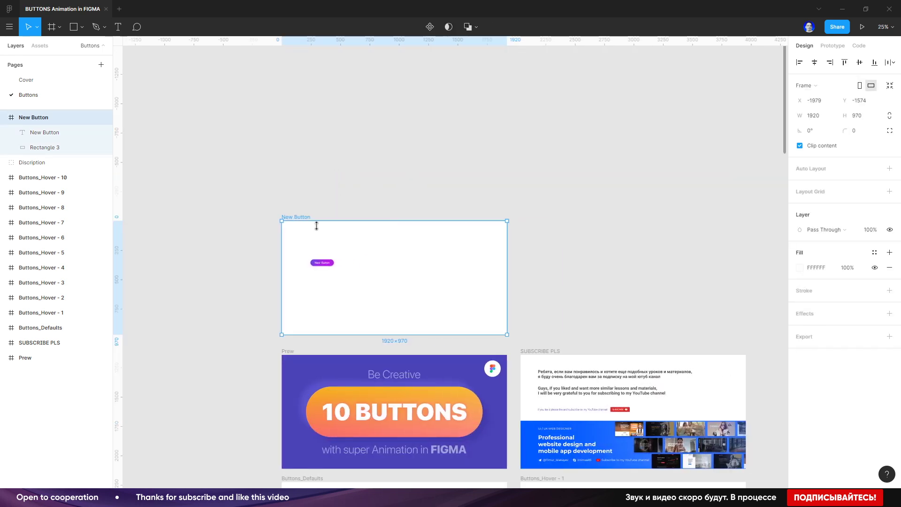
left_click_drag(316, 226, 307, 288)
Shift the copied button's gradient start to a pink-magenta hue and set its end colour to blue 1F6EE5.
key("shift+0")
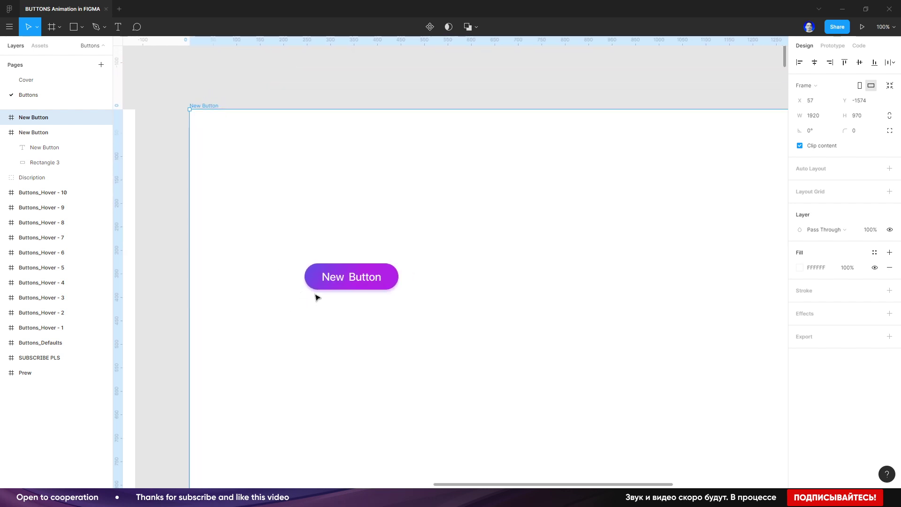
left_click(313, 283)
left_click(800, 269)
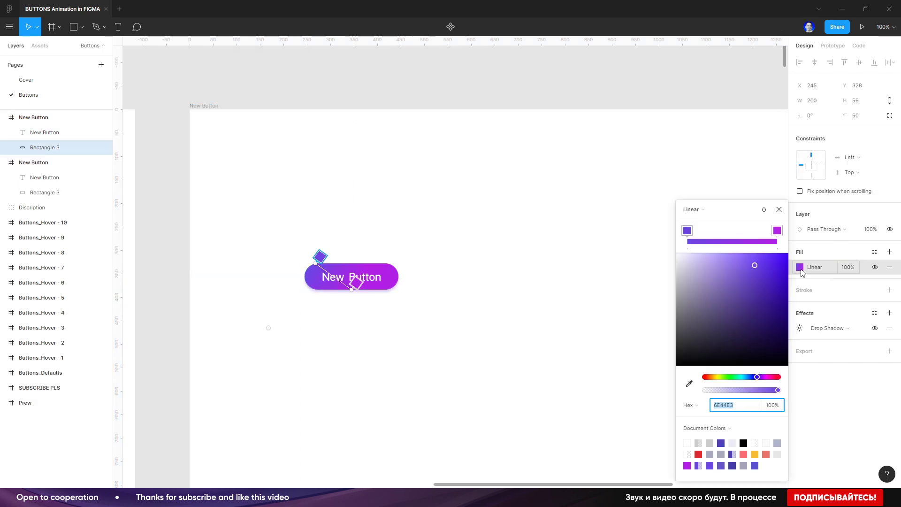
left_click(688, 231)
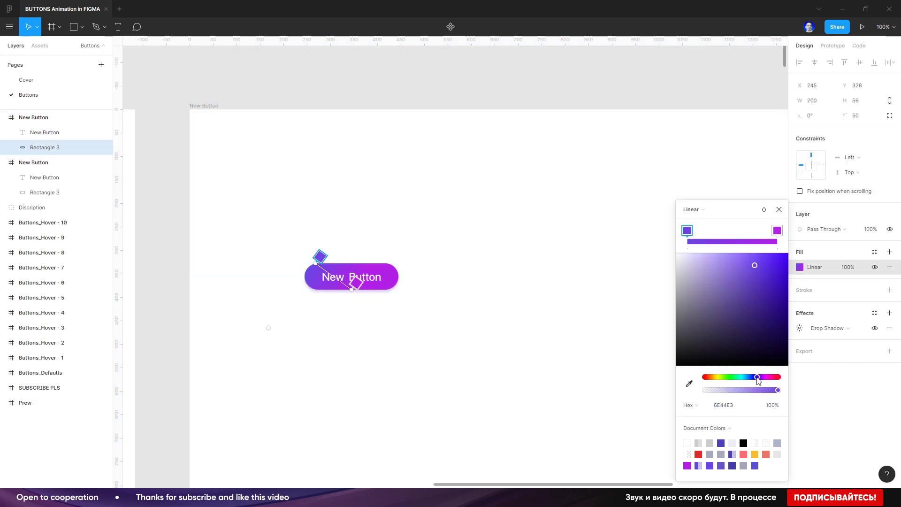
left_click_drag(757, 378, 781, 379)
left_click(777, 232)
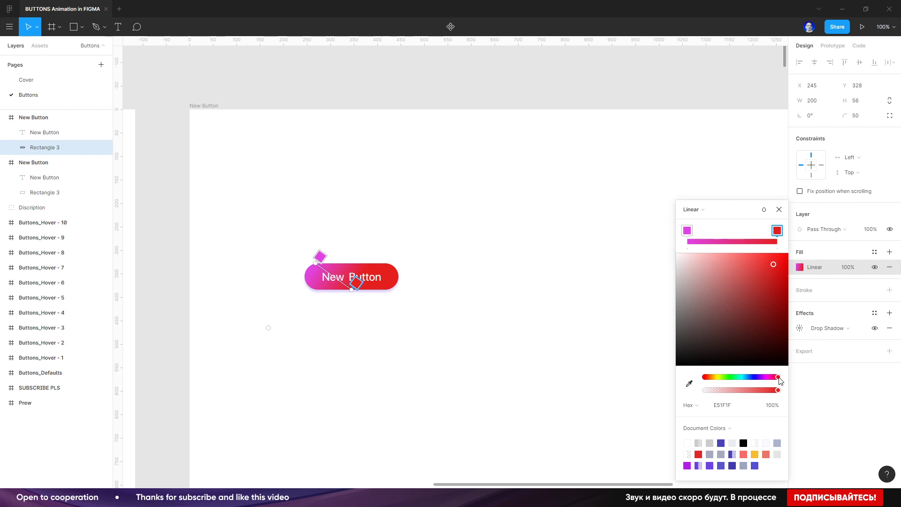
left_click_drag(778, 378, 749, 378)
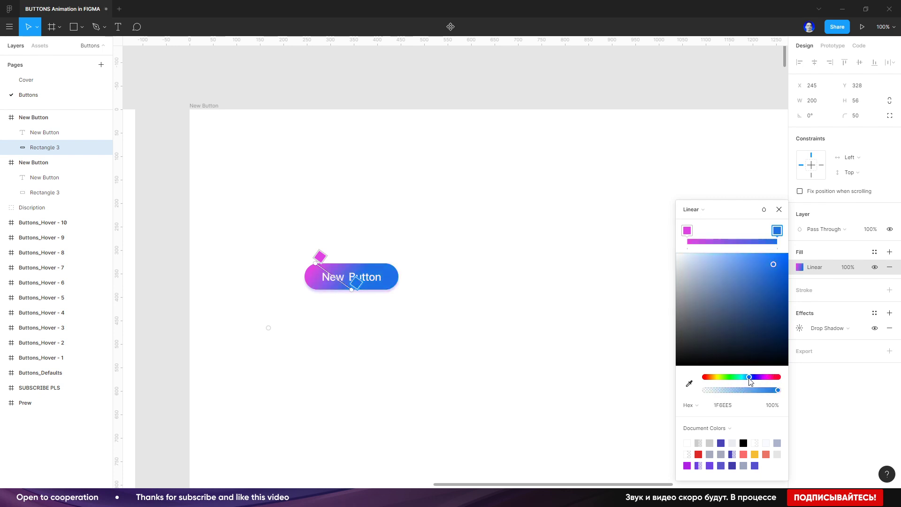
Set the gradient's start colour to DC21E0 and extend the gradient's end towards the button's lower-right edge.
left_click(686, 231)
left_click_drag(759, 274, 772, 266)
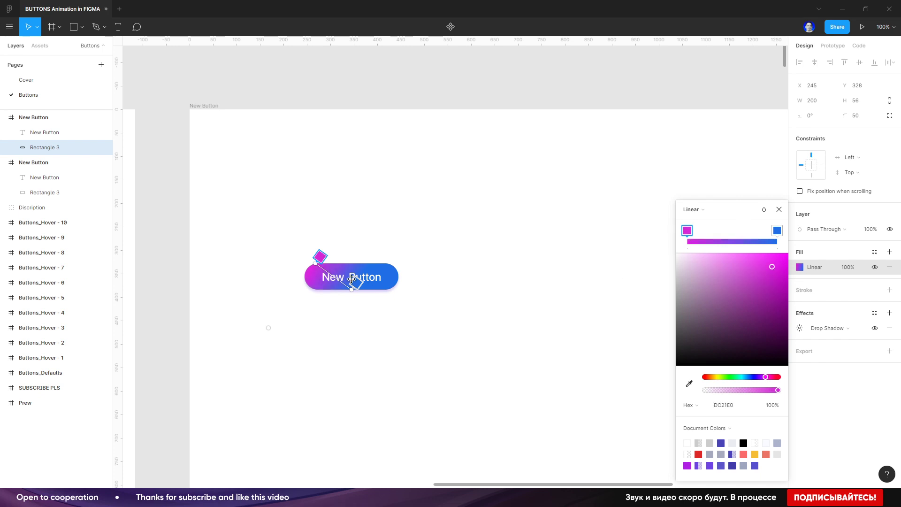
left_click_drag(352, 283, 385, 286)
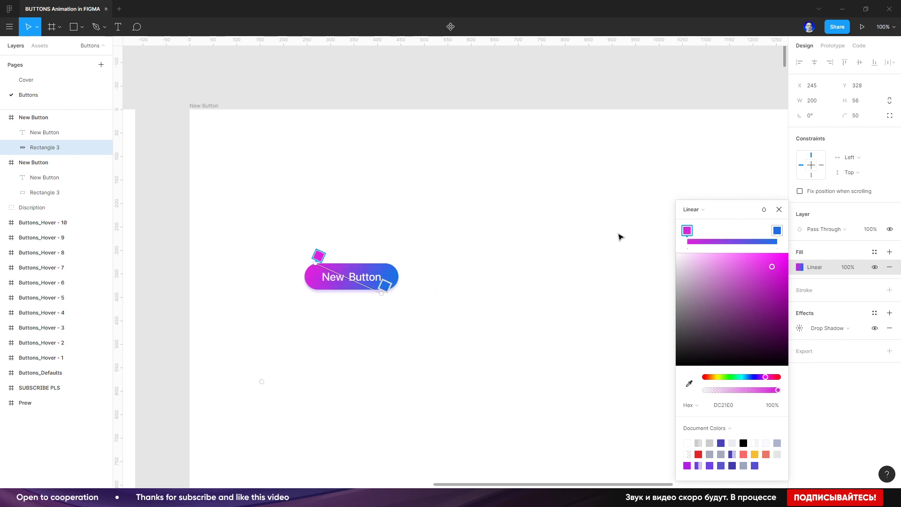
left_click(779, 209)
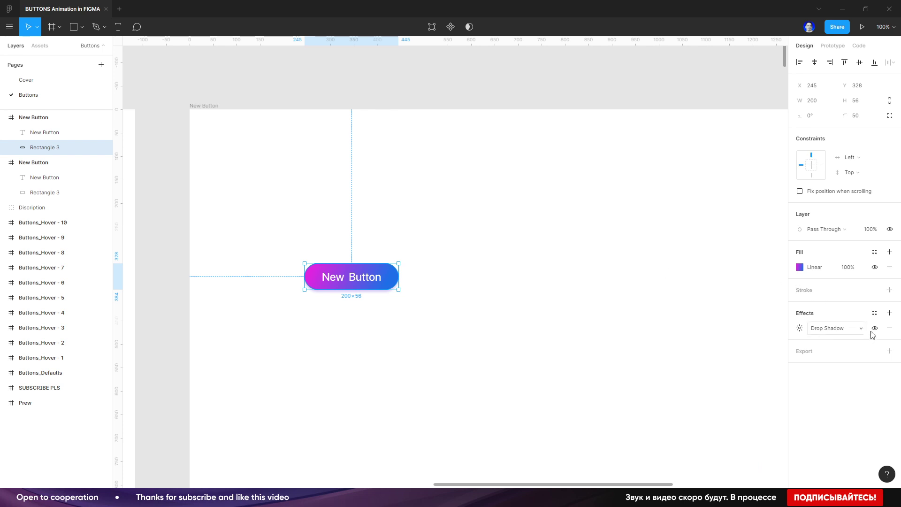
Set the copied button's drop shadow to blur 15 and Y offset 15.
left_click(799, 328)
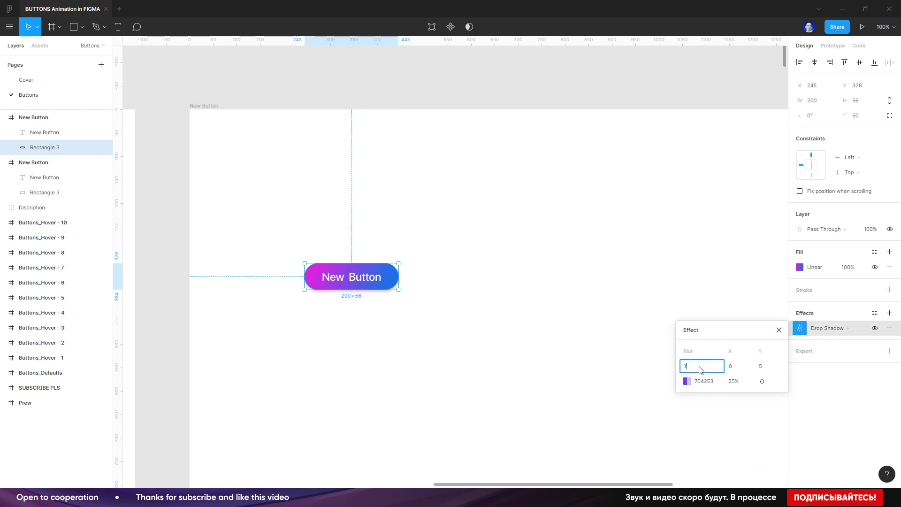
key("Tab")
key("Tab")
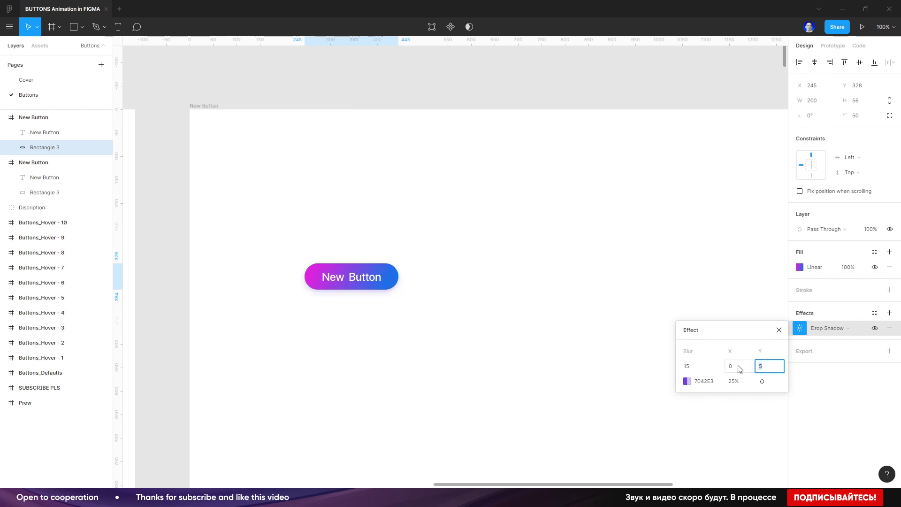
key("Return")
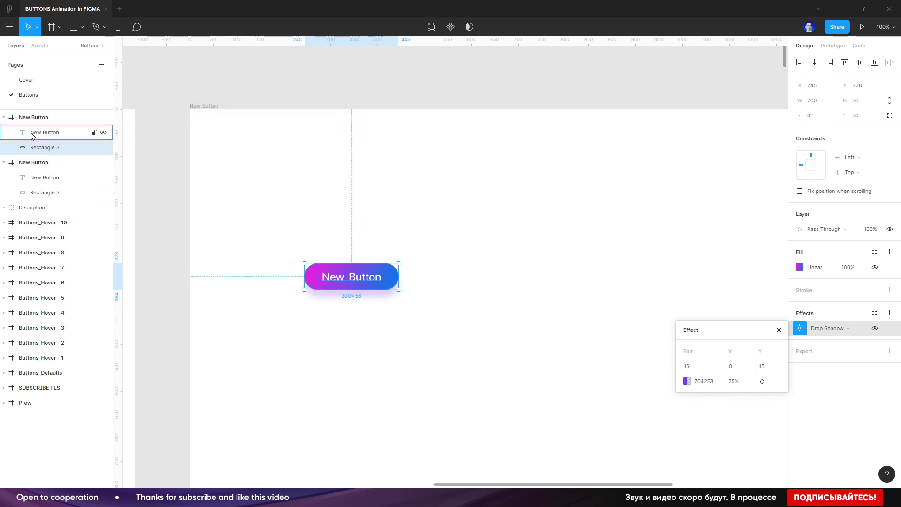
Move the copied button's label and rectangle up to Y 318 and group them under the name "Button".
left_click(31, 133)
left_click(37, 148, "shift")
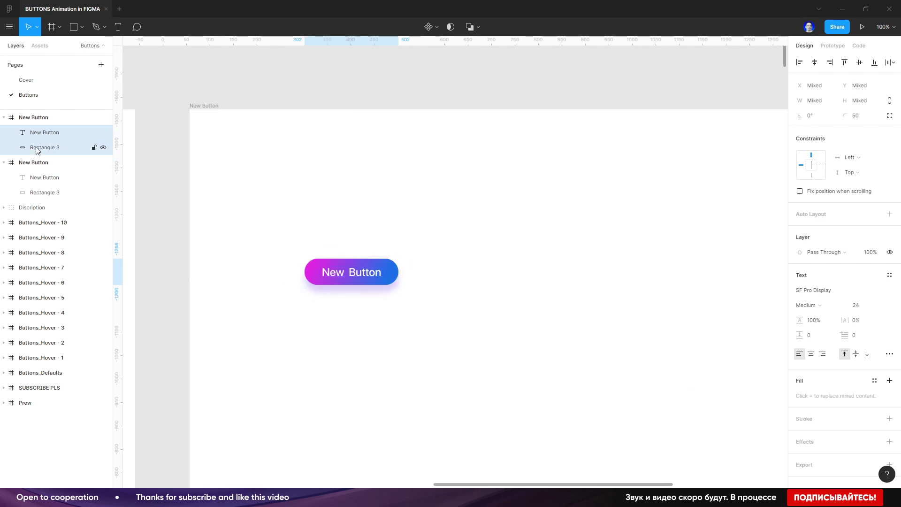
key("ctrl+g")
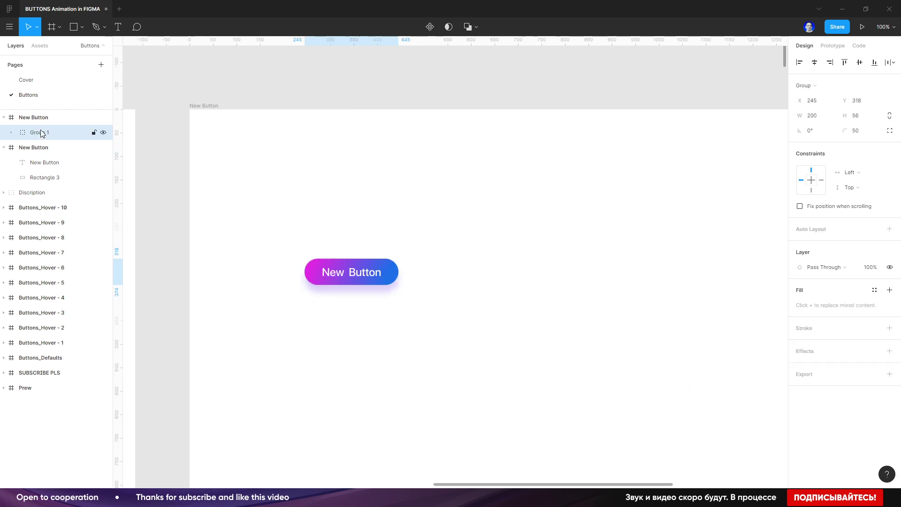
double_click(41, 133)
type("Button")
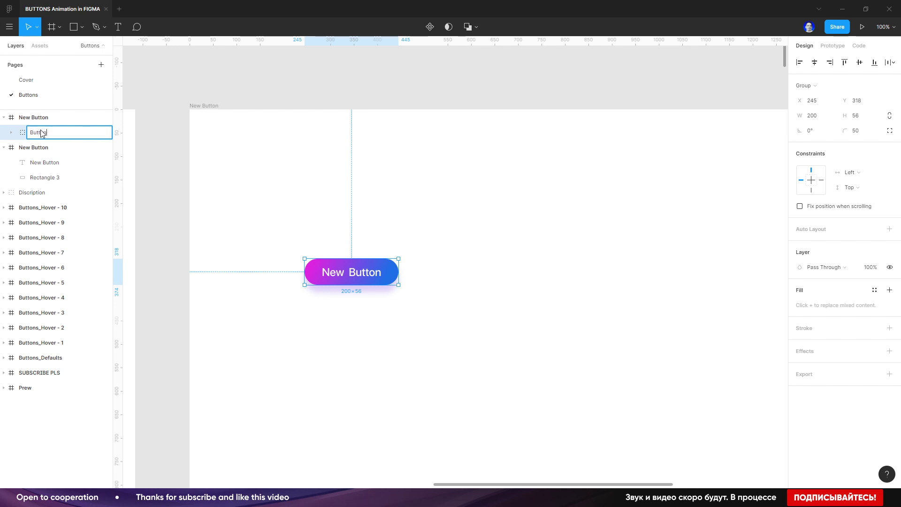
key("Return")
Group the original frame's label and rectangle and name the group "Button".
left_click(52, 164)
left_click(54, 177, "shift")
key("ctrl+g")
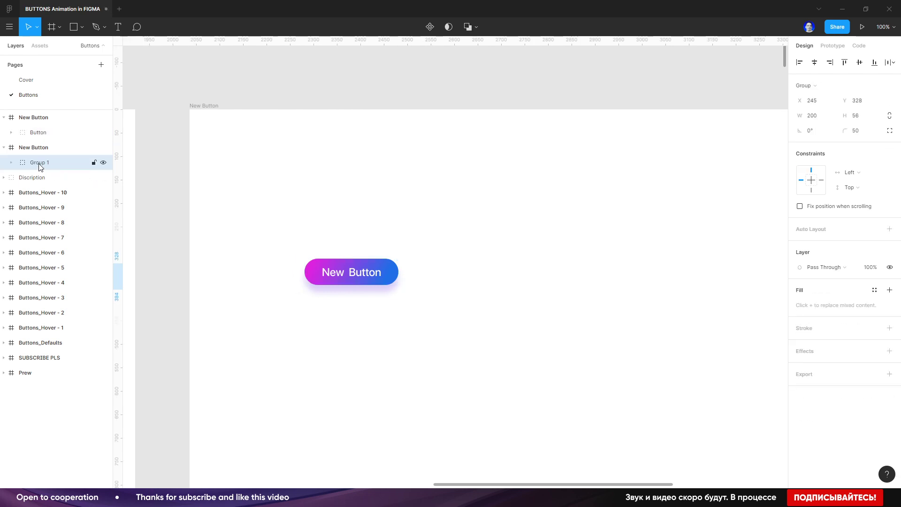
double_click(40, 164)
type("Button")
key("Return")
Move the prototype's starting point from the Prew frame to the original New Button frame.
left_click(227, 85)
key("minus")
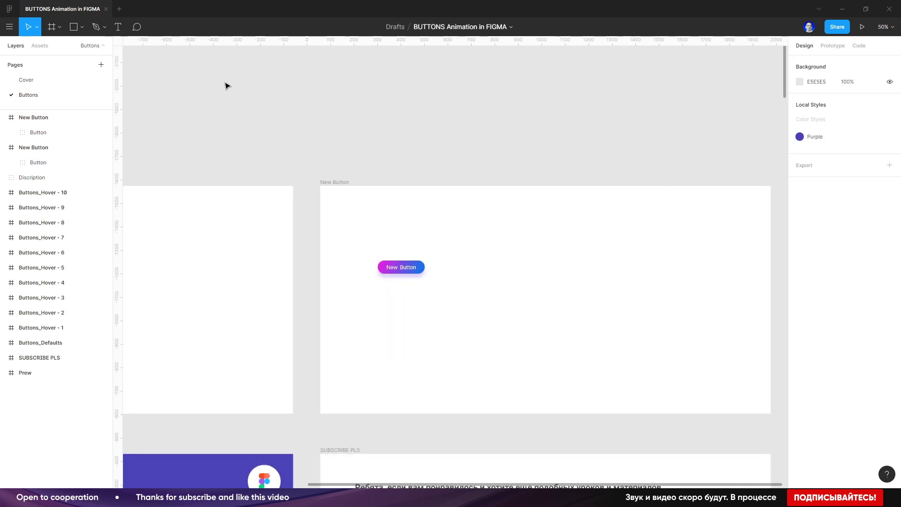
left_click_drag(331, 212, 563, 190)
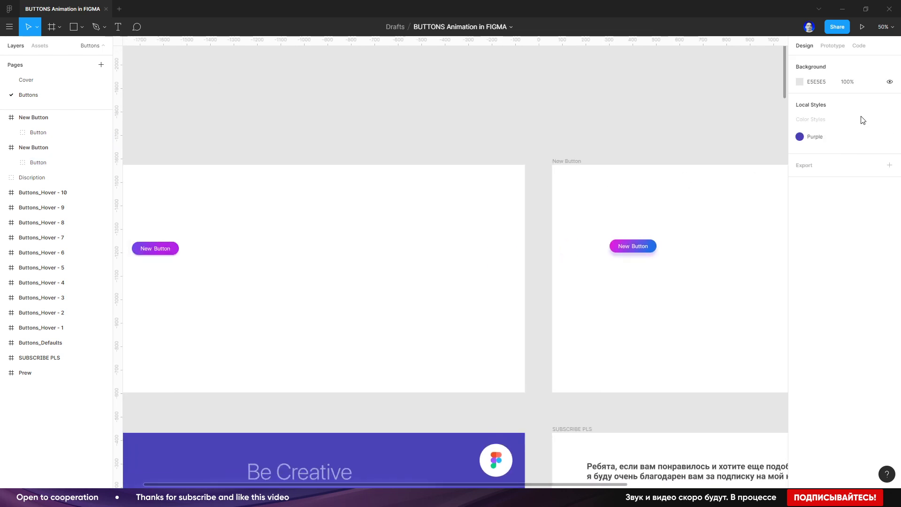
left_click(833, 46)
left_click_drag(263, 332, 316, 293)
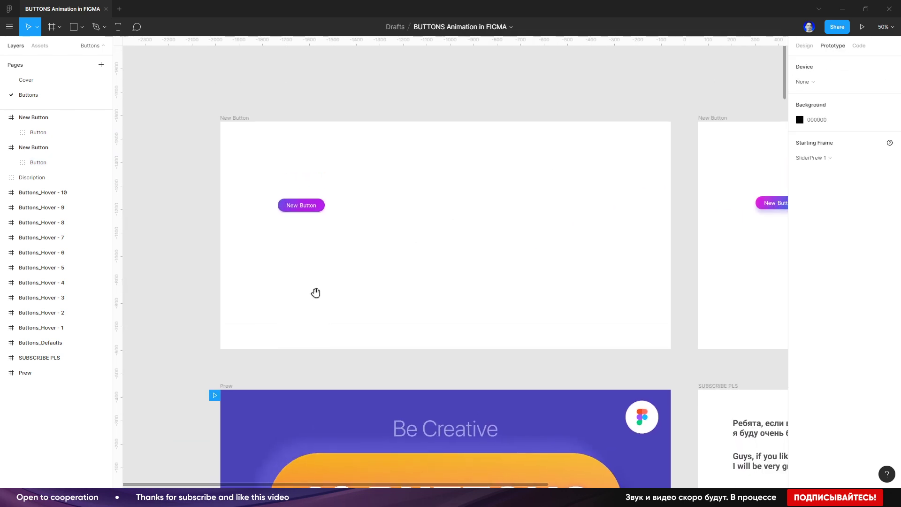
left_click_drag(216, 397, 214, 134)
Link the original frame's Button group to the copied New Button frame with a While Hovering trigger and Smart Animate.
left_click_drag(378, 196, 295, 247)
left_click(231, 243)
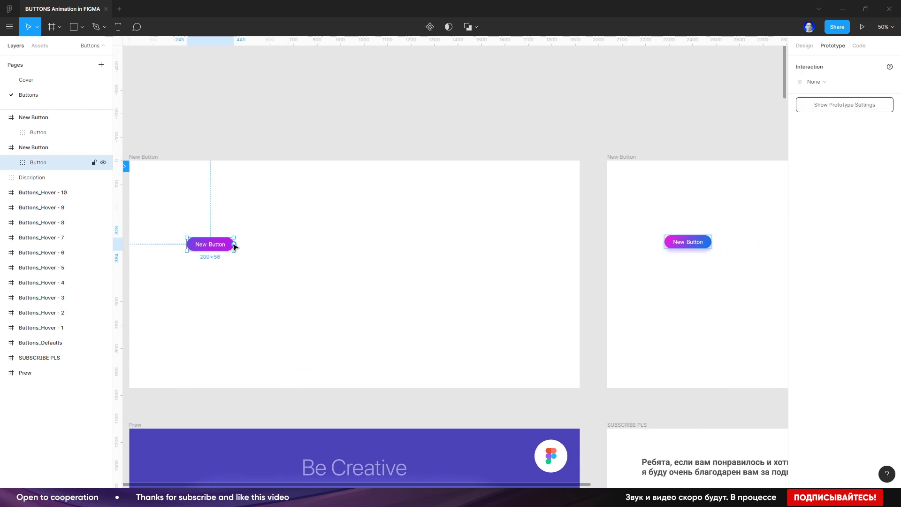
left_click_drag(234, 244, 615, 254)
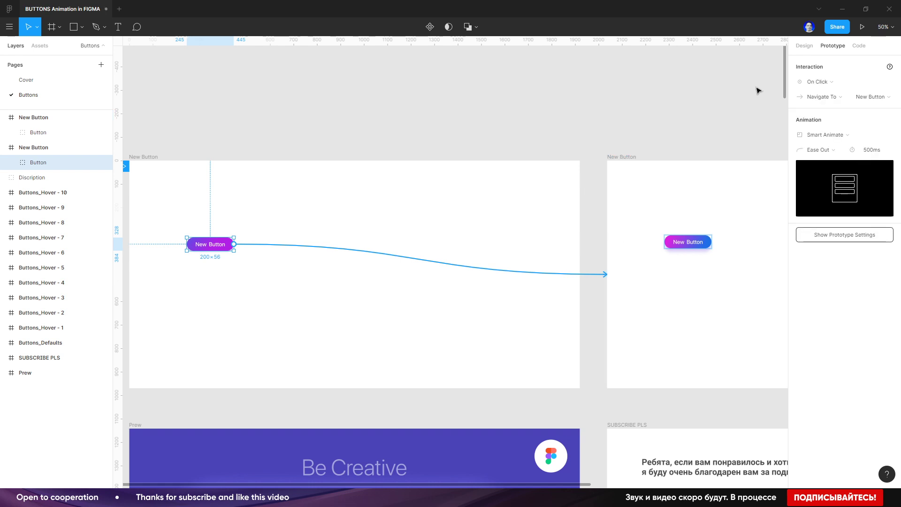
left_click(822, 84)
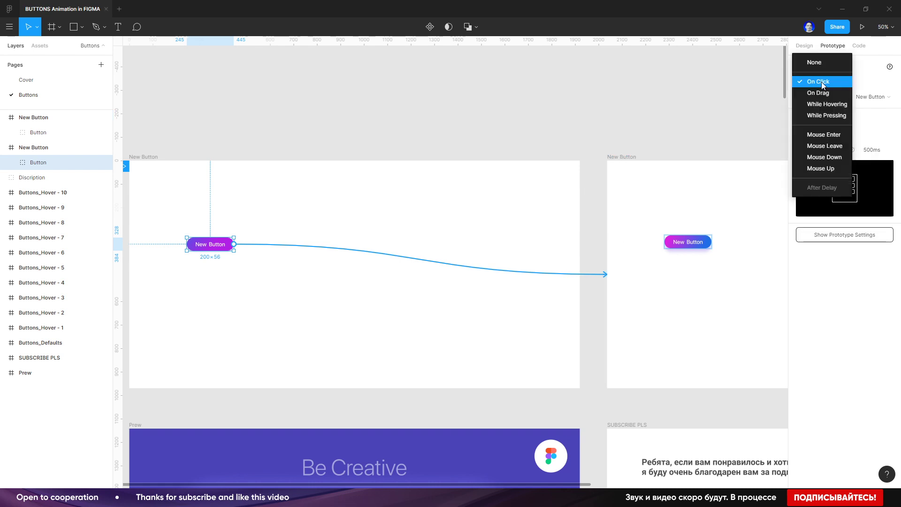
left_click(827, 104)
left_click(809, 136)
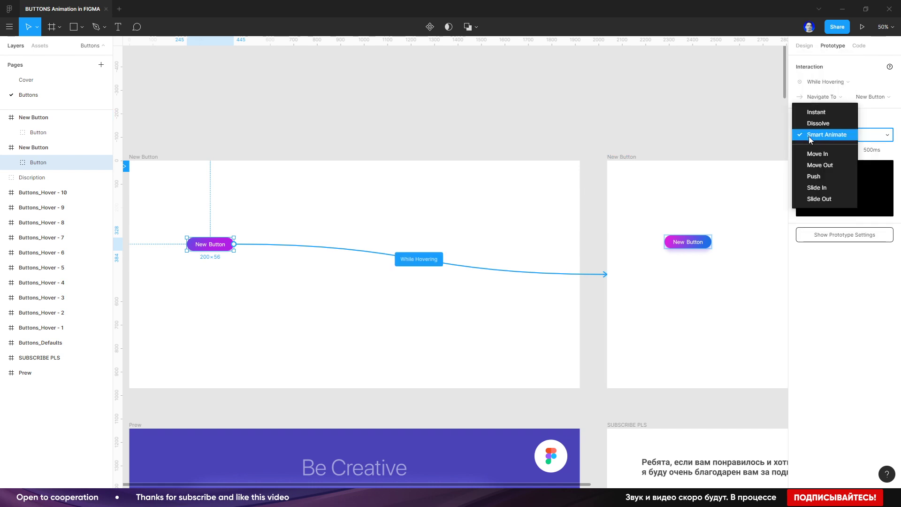
left_click(828, 135)
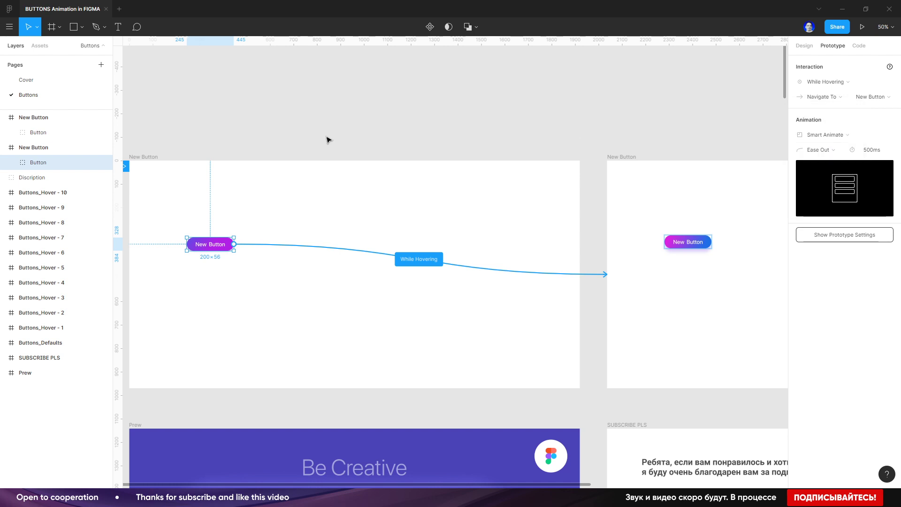
Preview the button's hover animation in presentation mode and return to the design file.
left_click(857, 31)
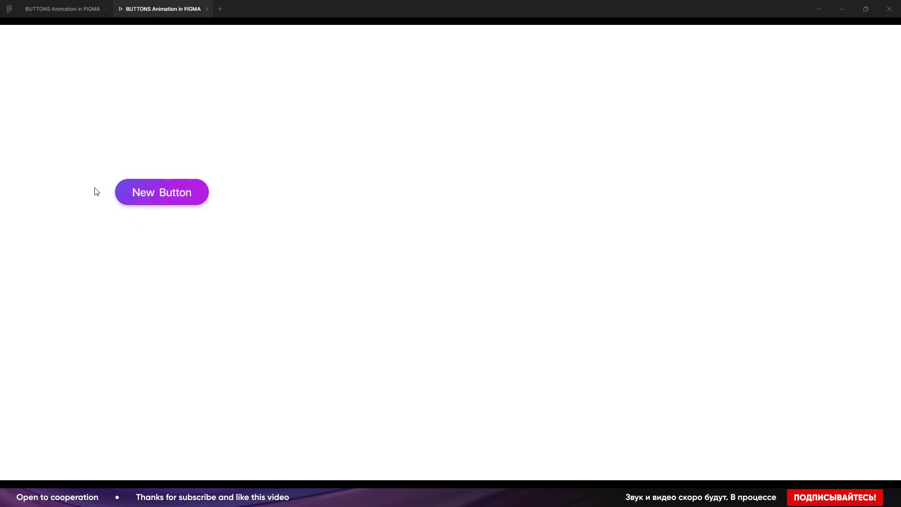
left_click(49, 9)
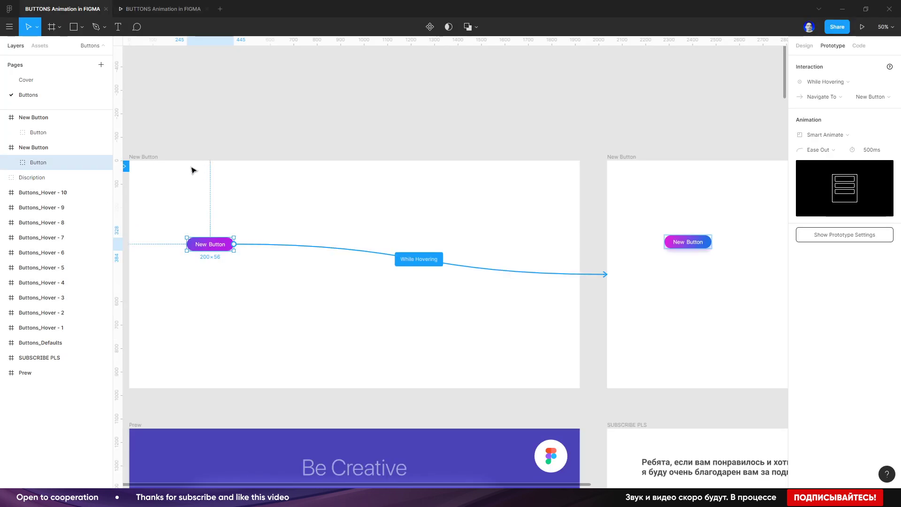
Duplicate the Button group straight below the original button, at Y 429.
left_click(804, 46)
left_click_drag(226, 247, 226, 270)
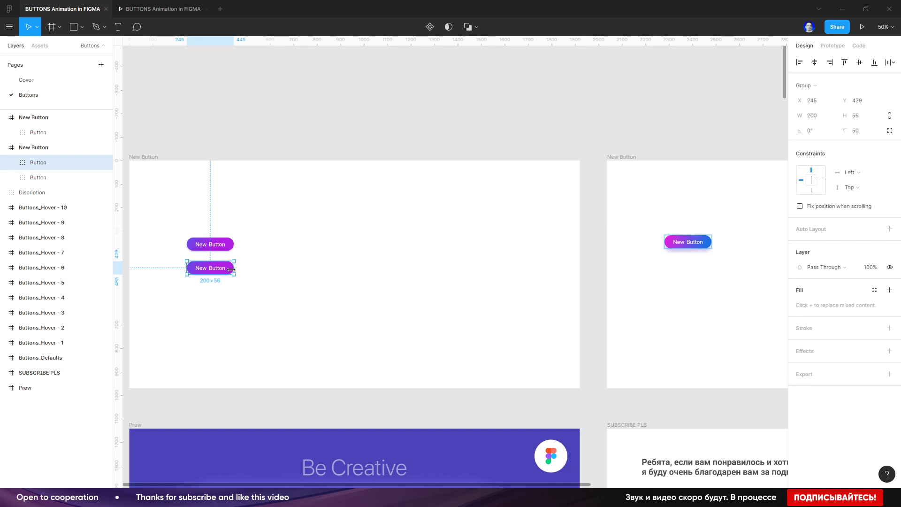
Remove the gradient fill from the lower button's rectangle and add a stroke to it.
key("shift+0")
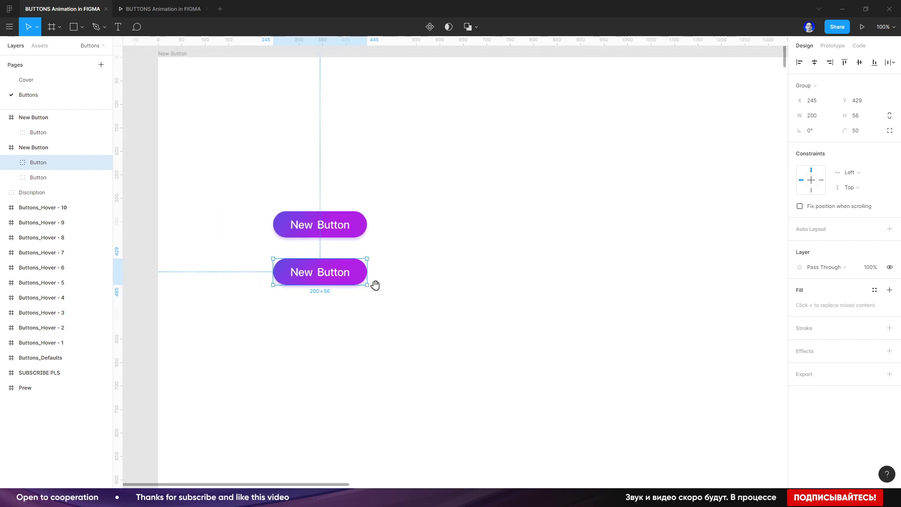
double_click(380, 287)
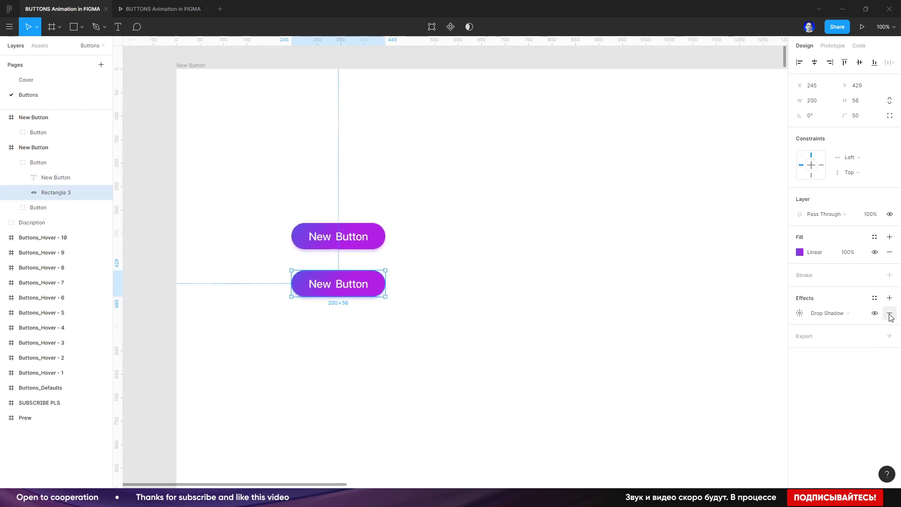
left_click(889, 252)
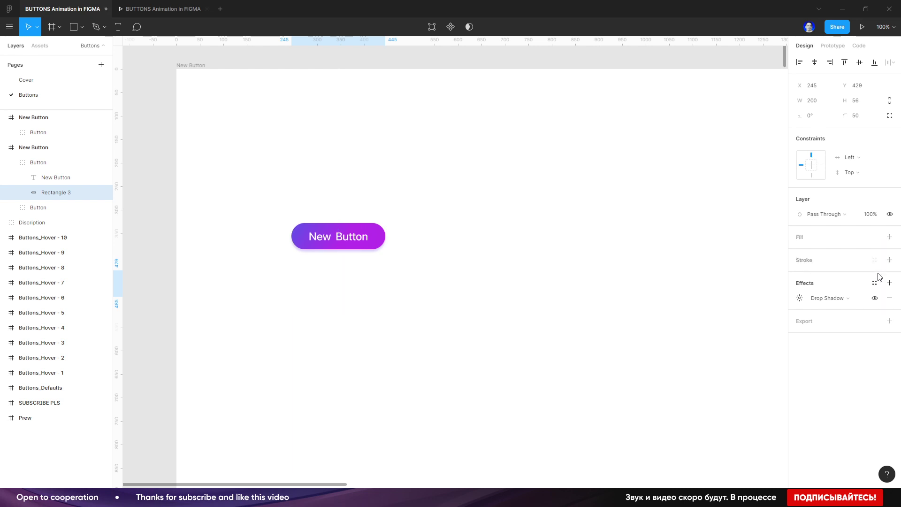
left_click(888, 261)
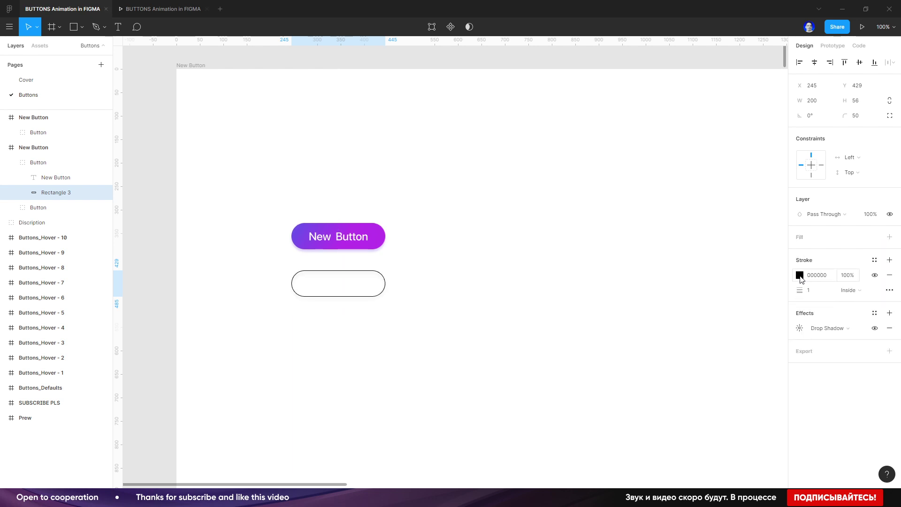
Color the lower button's stroke with a linear gradient from 6D44E3 to B11EE5 sampled from the upper button, and remove its drop shadow.
left_click(799, 275)
left_click(699, 245)
left_click(700, 253)
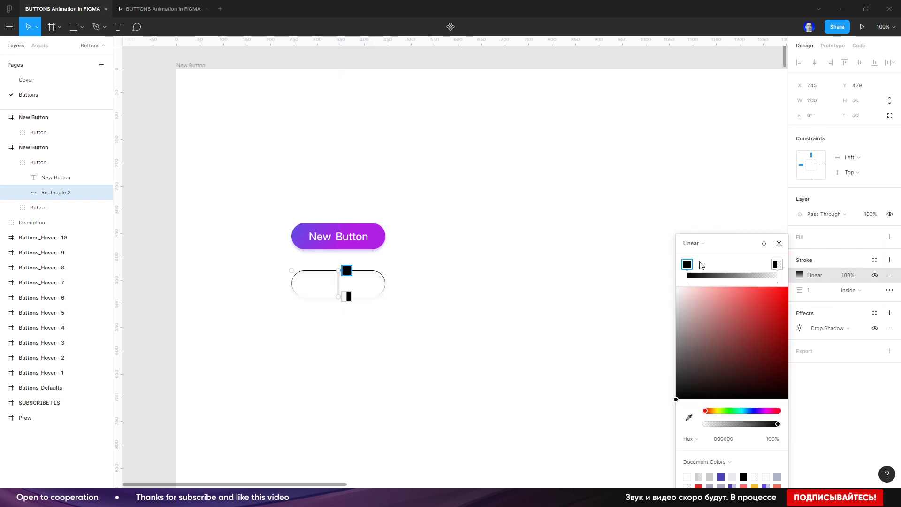
left_click(689, 417)
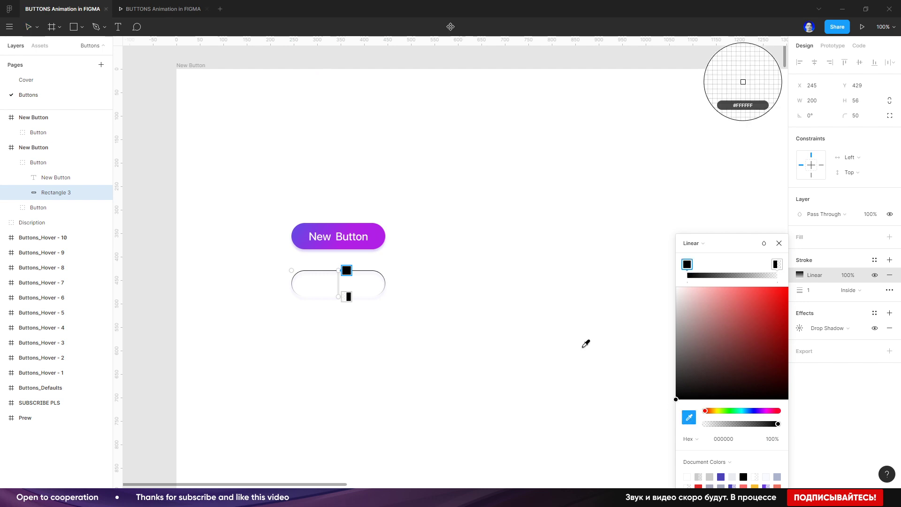
left_click(298, 230)
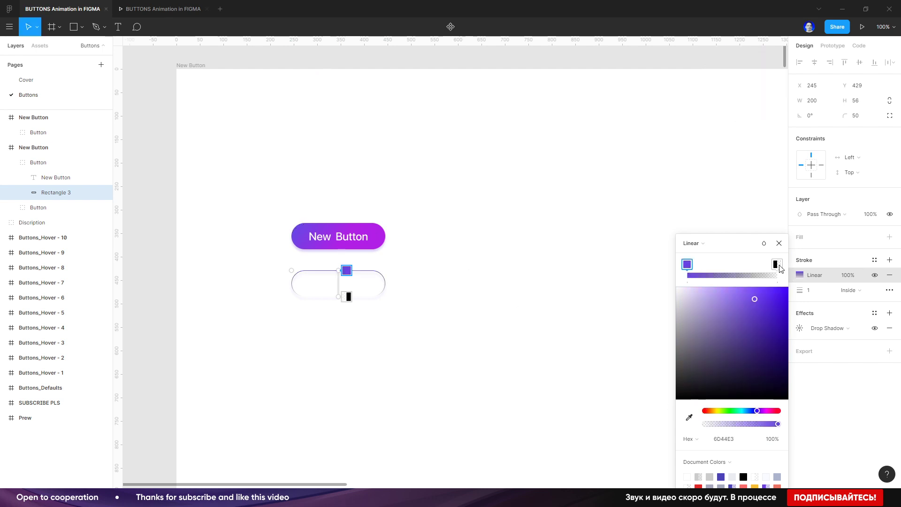
left_click(778, 266)
left_click(688, 416)
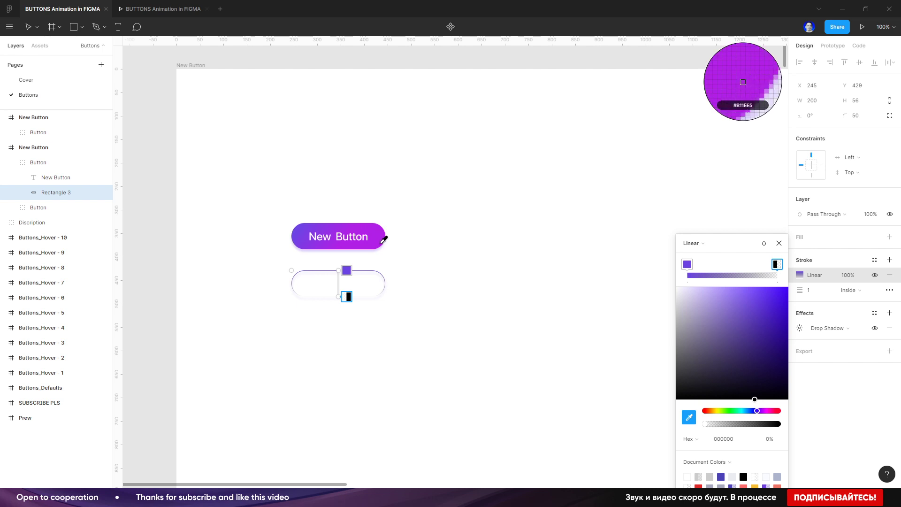
left_click(380, 246)
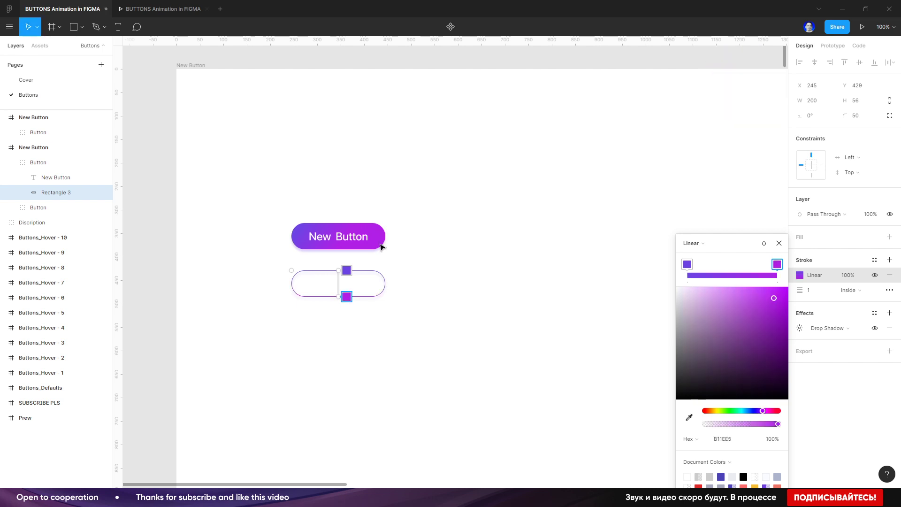
left_click(779, 244)
left_click(889, 328)
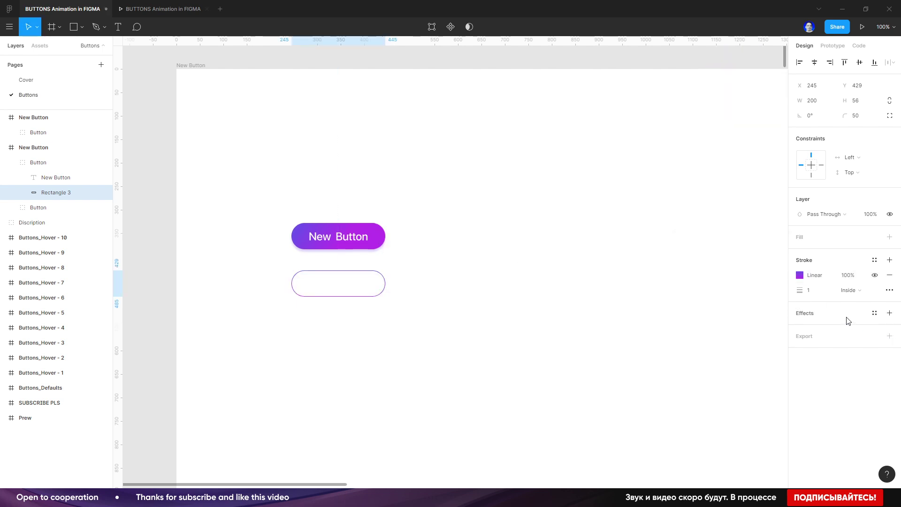
left_click(822, 295)
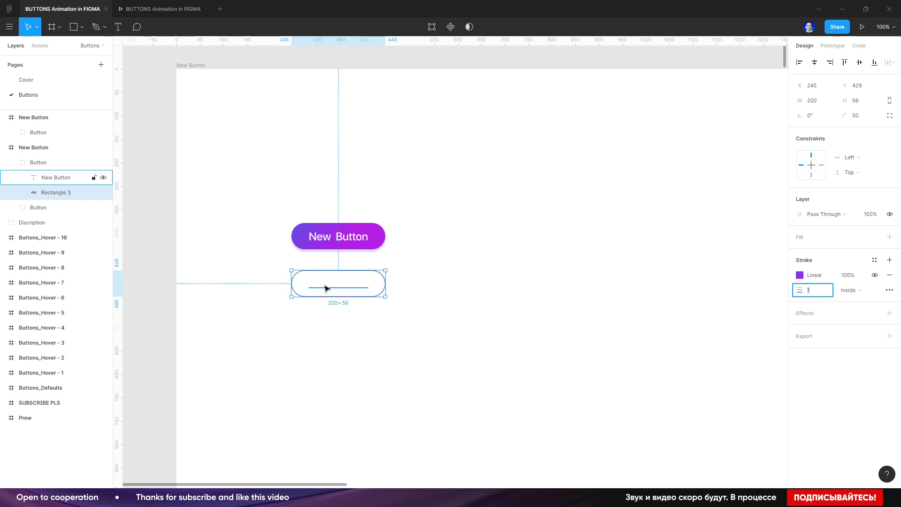
Apply the upper button's linear gradient properties to the lower button's text and remove the pasted drop shadow.
left_click(378, 248)
left_click(353, 288)
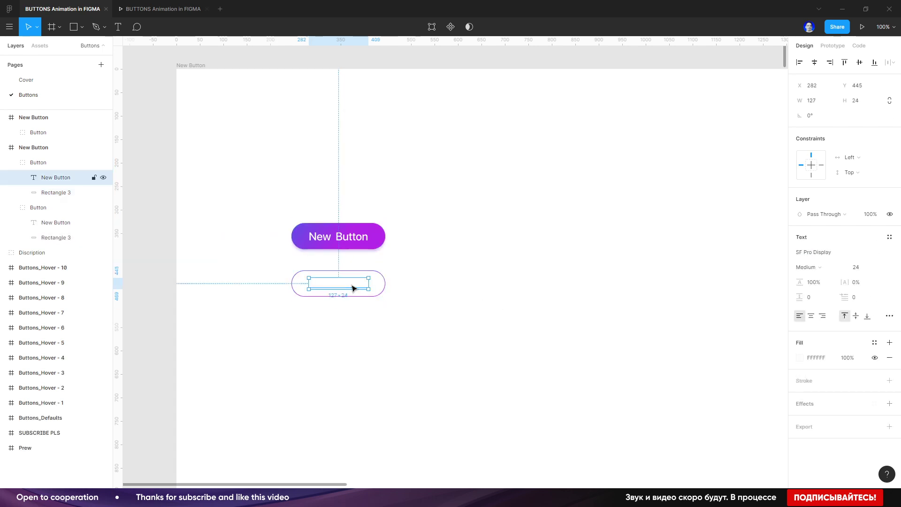
key("ctrl+alt+v")
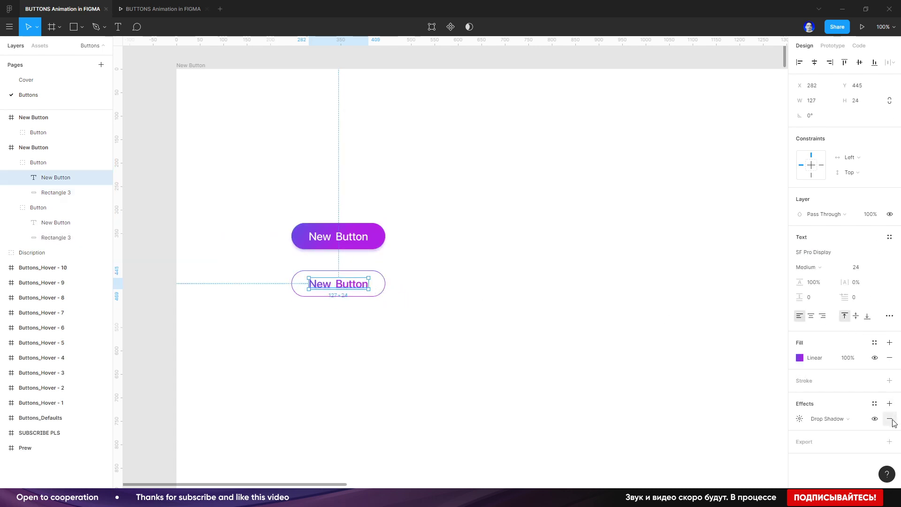
left_click(889, 419)
left_click(511, 341)
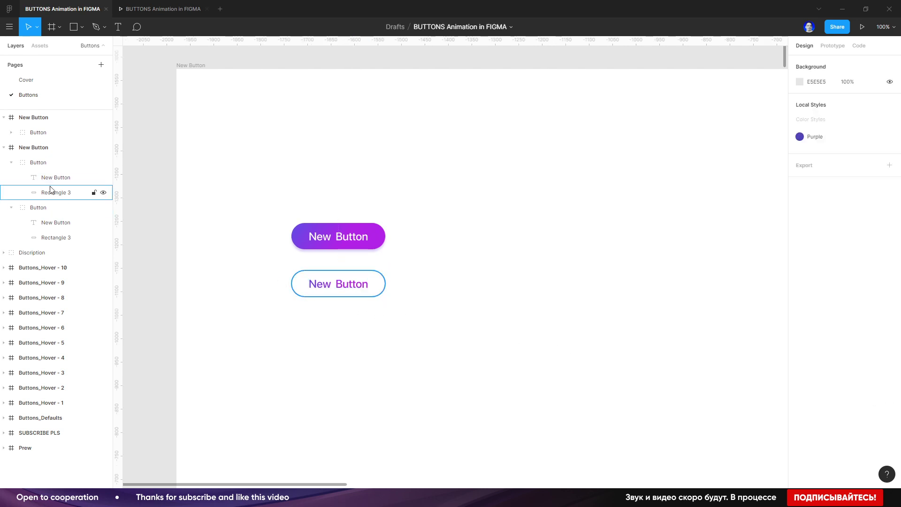
Copy the outlined Button group into the hover New Button frame at X 245, Y 429.
left_click(15, 162)
left_click(34, 163)
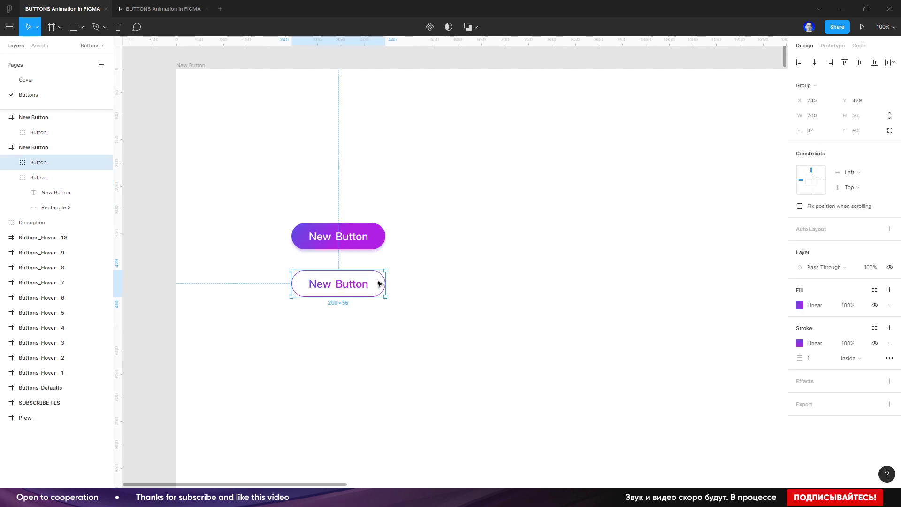
left_click(33, 117)
key("shift+2")
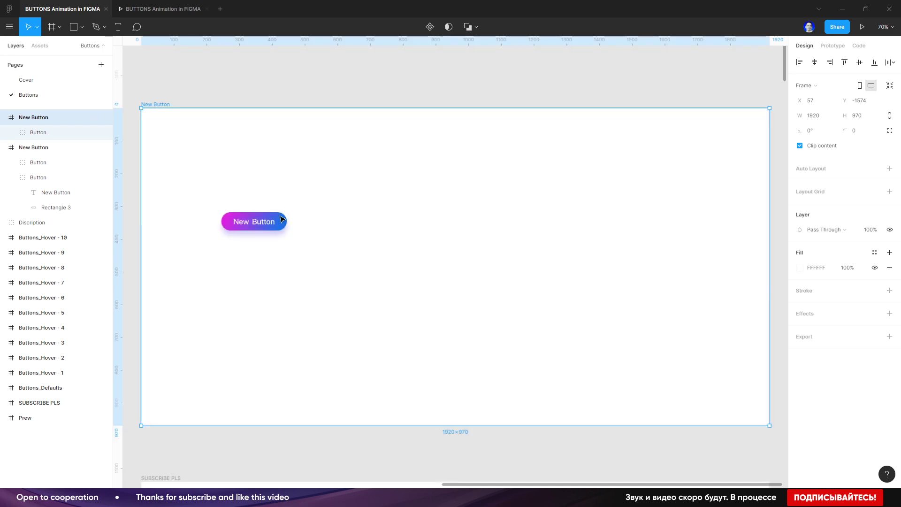
key("ctrl+v")
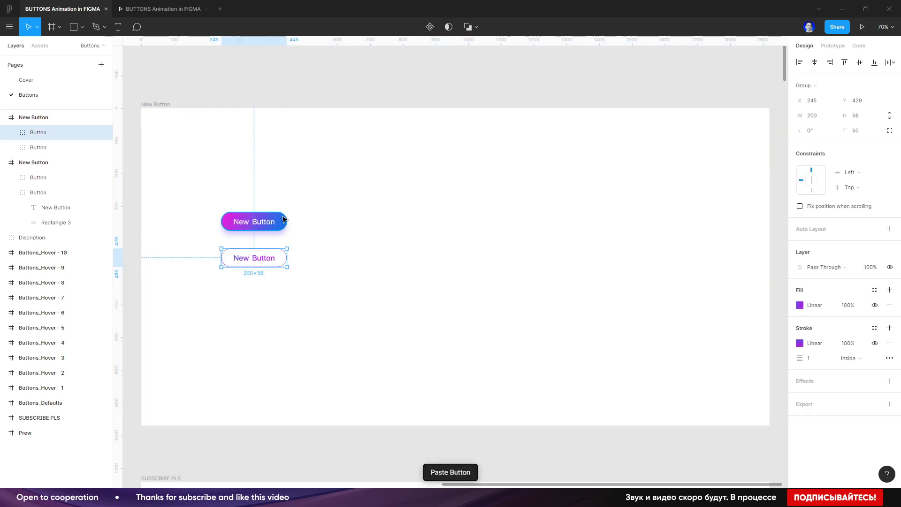
Give the pasted button's rectangle the same pink-to-blue gradient fill and shadow as the hover button above it.
double_click(284, 258)
left_click(282, 265)
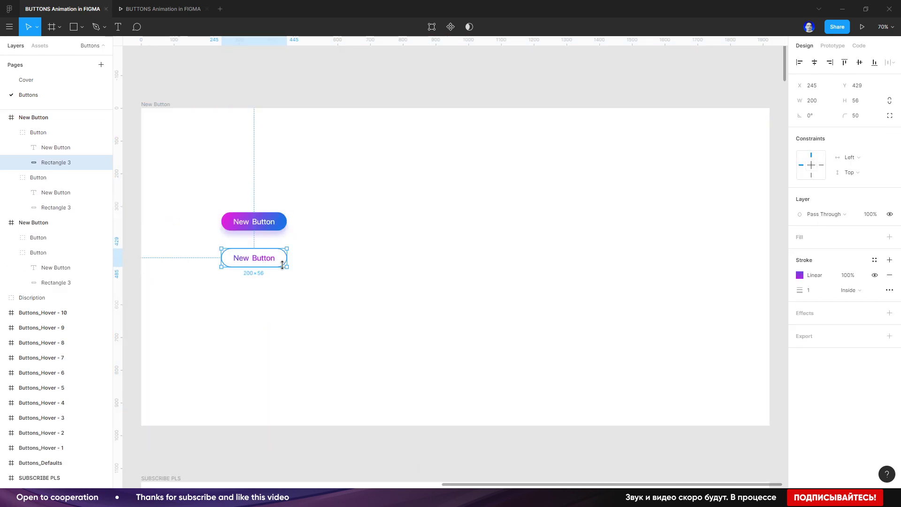
key("shift+x")
Replace the gradient fill of the pasted button's text with solid white FFFFFF.
left_click(266, 258)
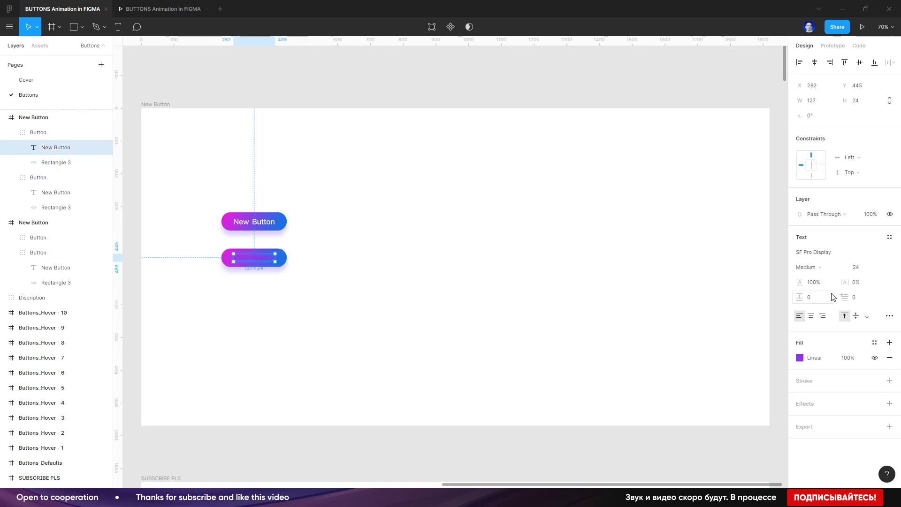
left_click(889, 357)
left_click(889, 342)
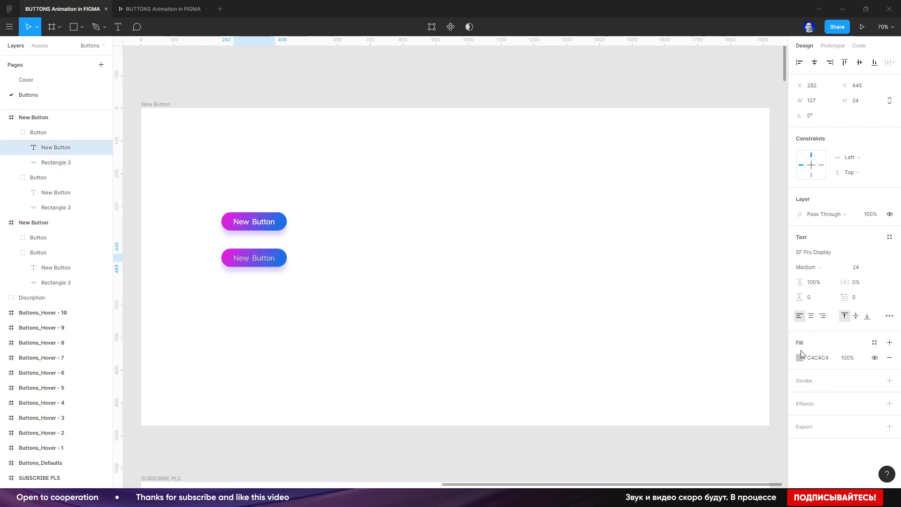
left_click(799, 358)
type("FFFFFF")
key("Return")
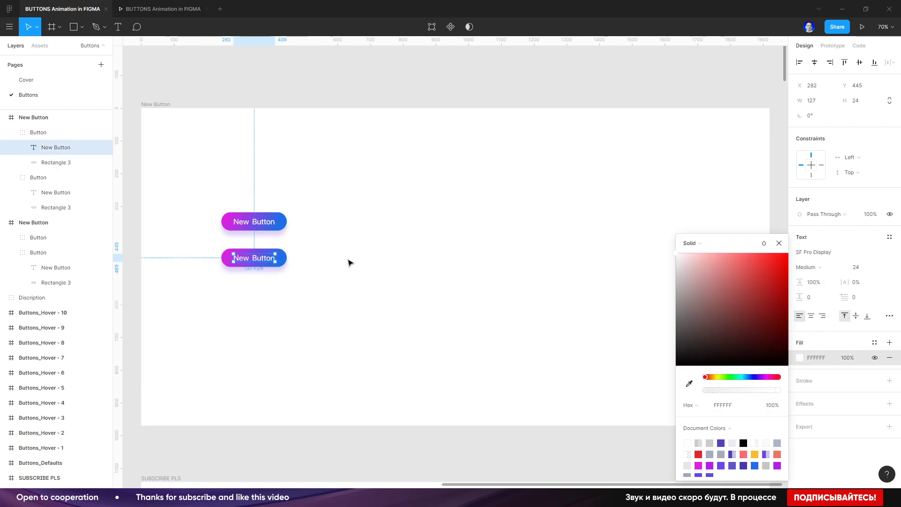
left_click(350, 263)
Link the outlined button to the hover New Button frame with a While Hovering trigger and Smart Animate.
scroll(305, 252, "down", 5)
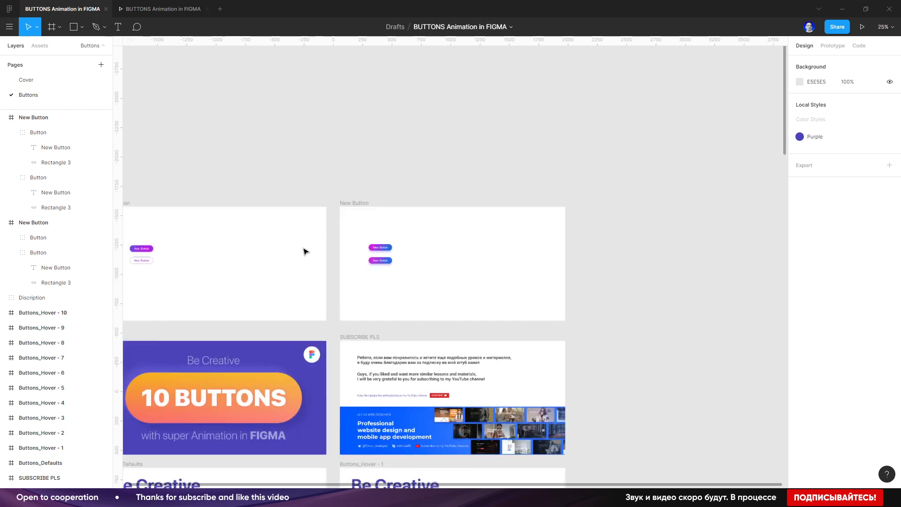
left_click(223, 259)
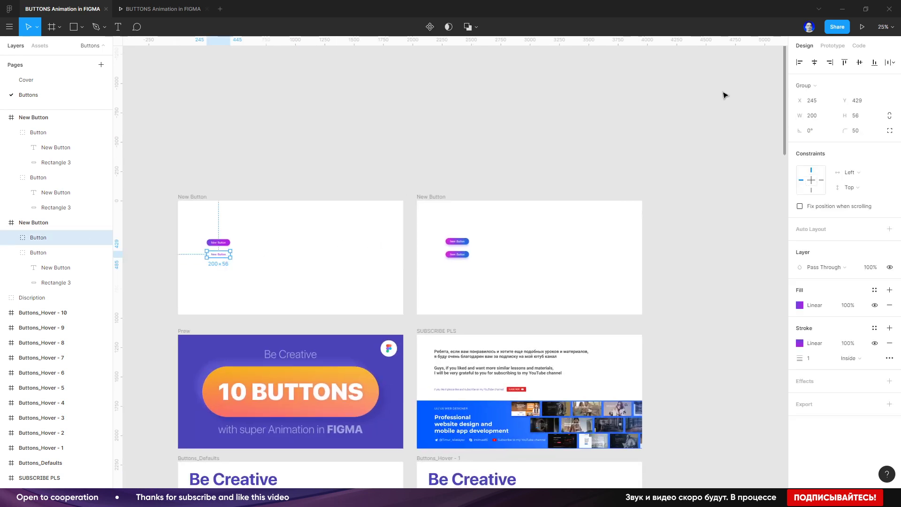
left_click(833, 46)
left_click_drag(232, 255, 457, 272)
left_click(819, 83)
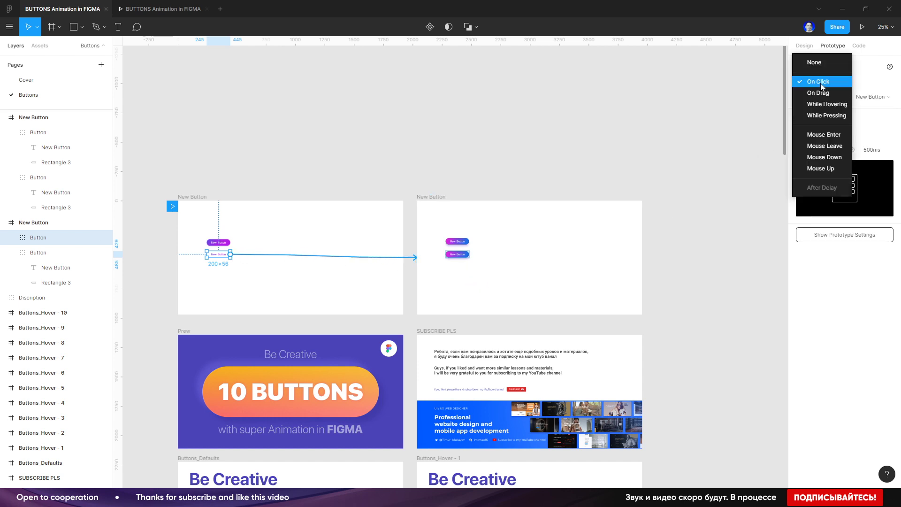
left_click(824, 104)
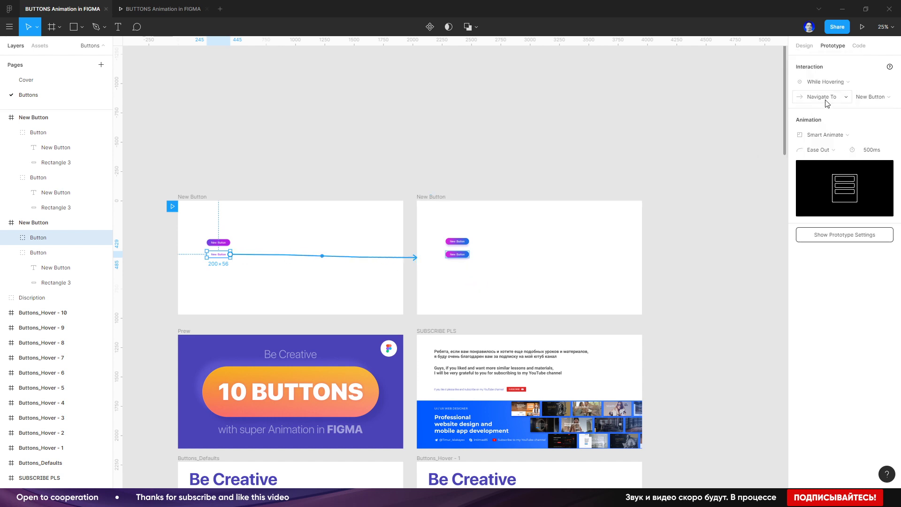
Preview the outlined button's hover animation in presentation mode and return to the design file.
left_click(170, 17)
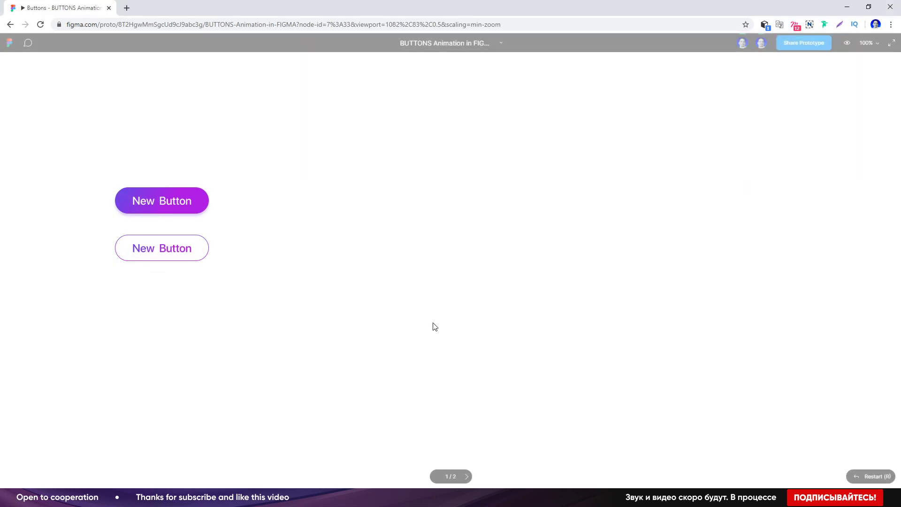
key("alt+Tab")
left_click(48, 8)
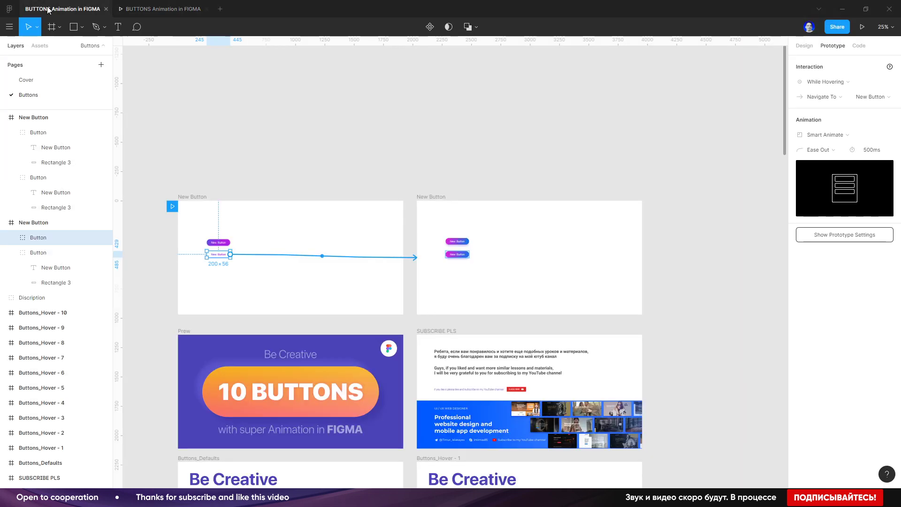
Move the lower button up 10 px in both New Button frames and preview the hover animation.
key("ctrl+plus")
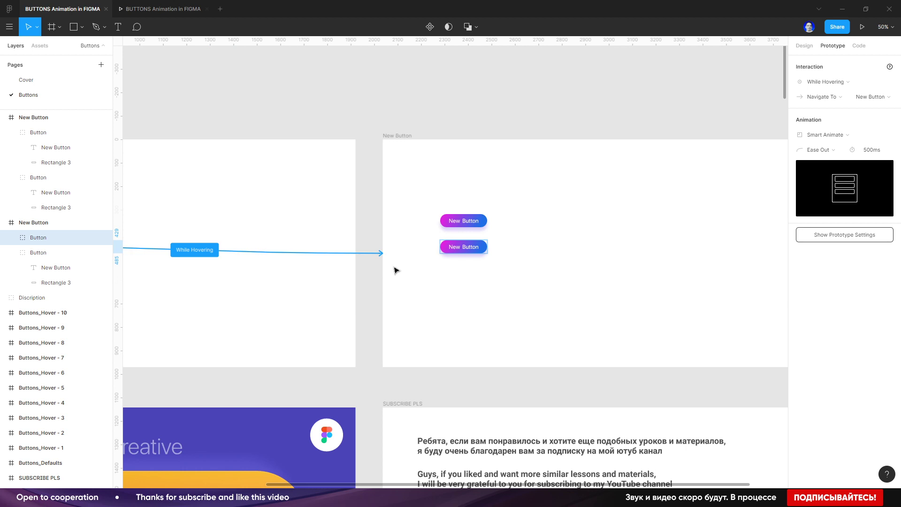
key("shift+Up")
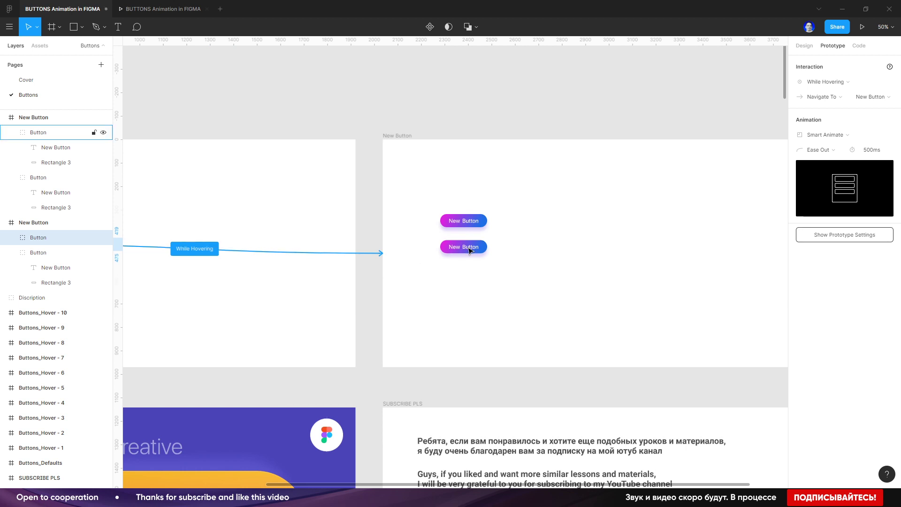
left_click_drag(470, 251, 472, 251)
left_click(174, 9)
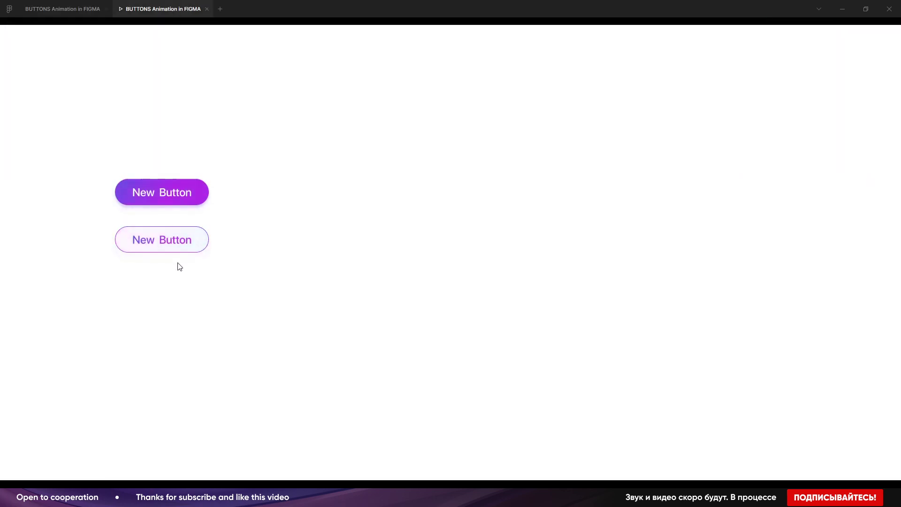
left_click(67, 10)
Hide the upper Button group in the hover frame and check the animation in presentation mode.
left_click(464, 221)
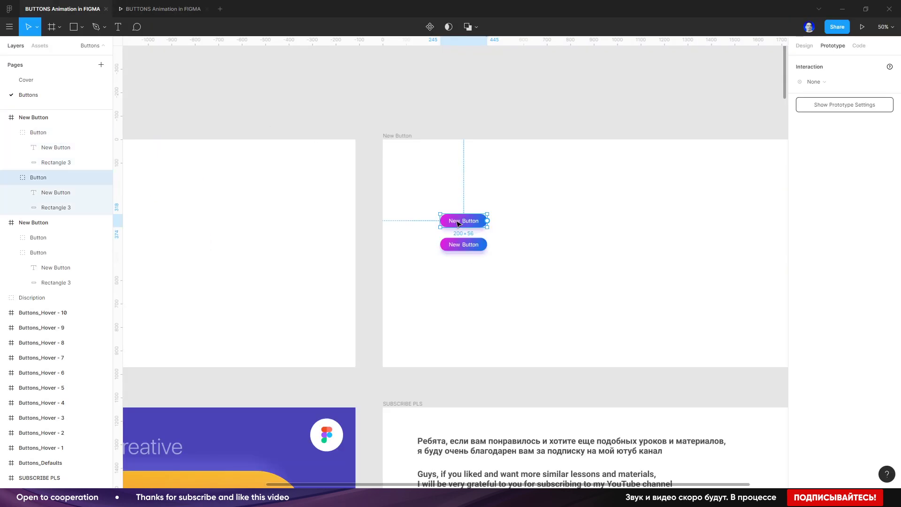
left_click(101, 178)
left_click(167, 10)
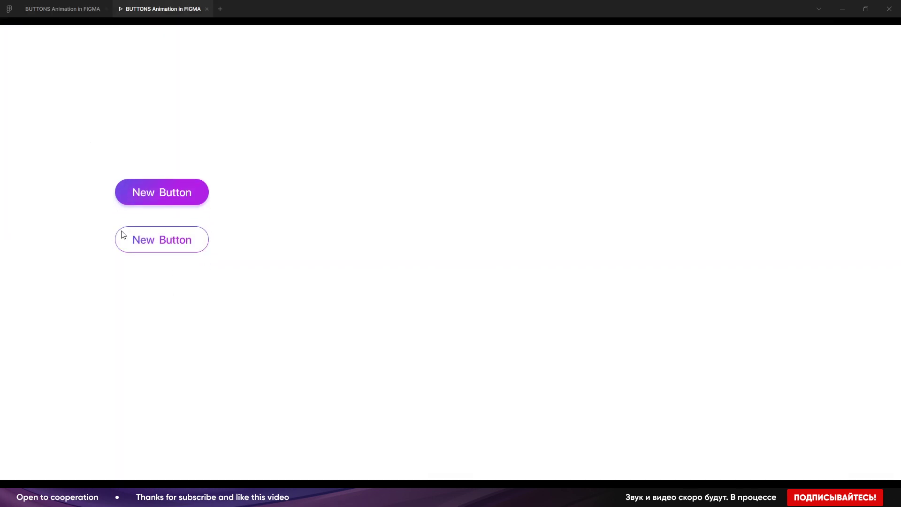
left_click(55, 9)
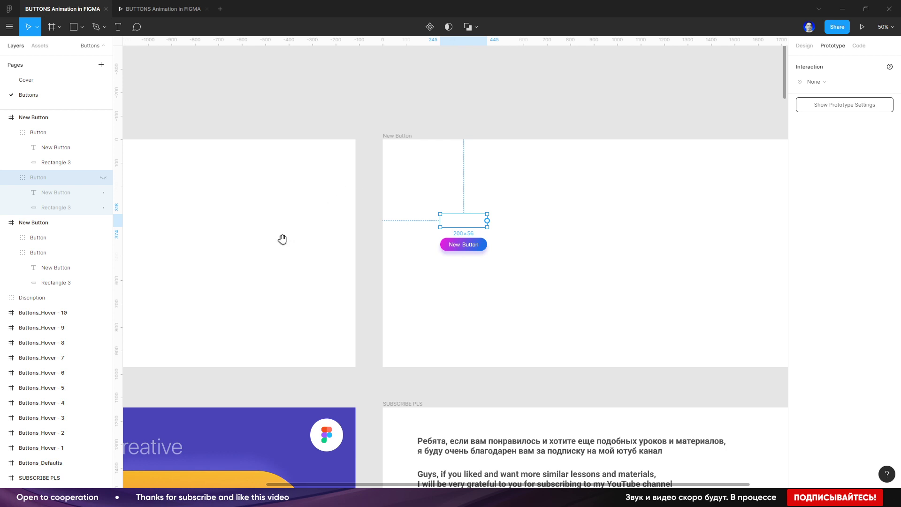
Hide the upper Button group in the original New Button frame and preview the outlined button's hover animation.
scroll(283, 239, "right", 6)
left_click(106, 253)
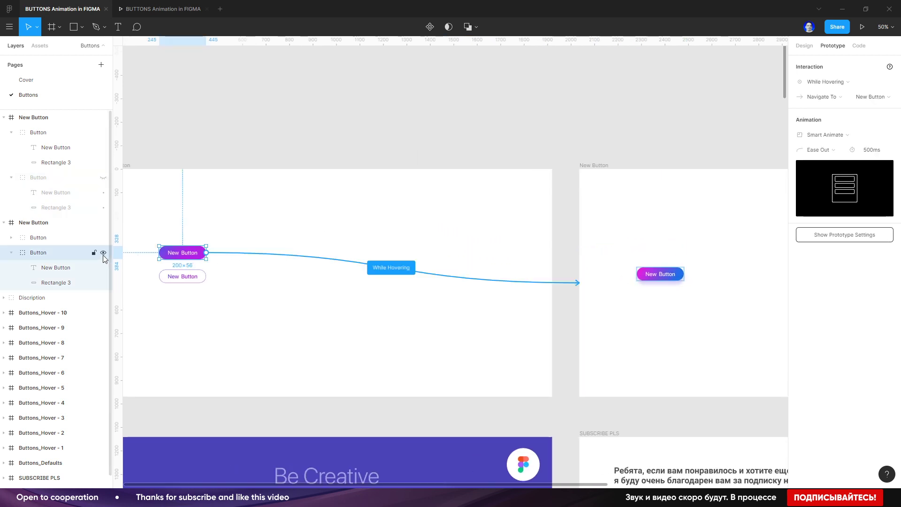
left_click(160, 9)
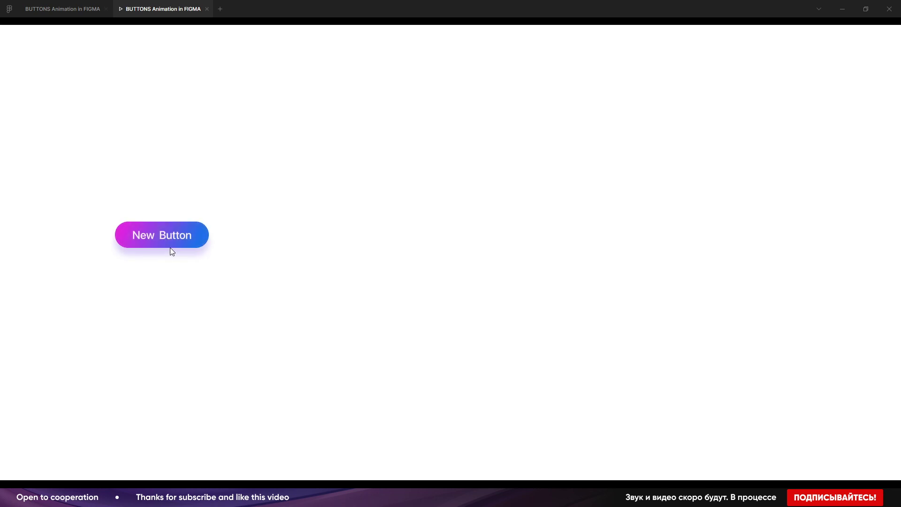
Return to the design file and move the prototype's starting point from the New Button frame to the Prew frame.
left_click(63, 12)
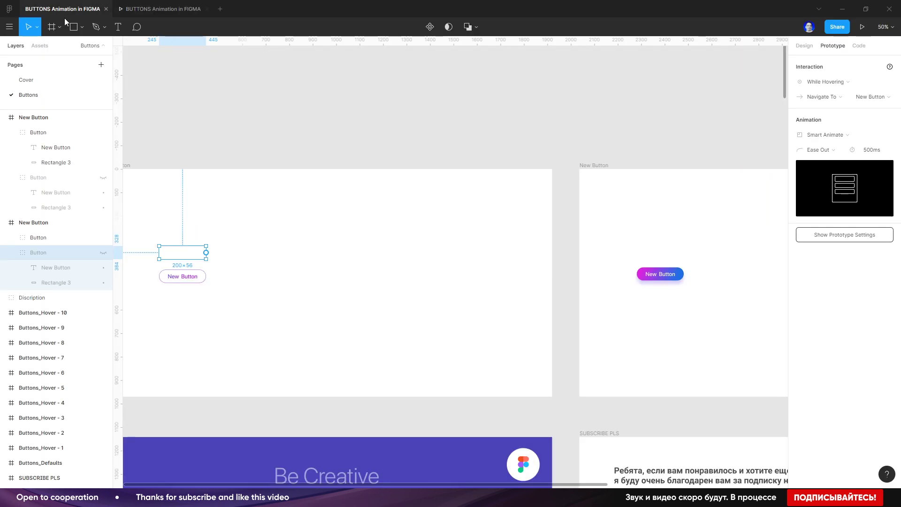
left_click(292, 146)
scroll(314, 223, "down", 3)
scroll(314, 223, "left", 3)
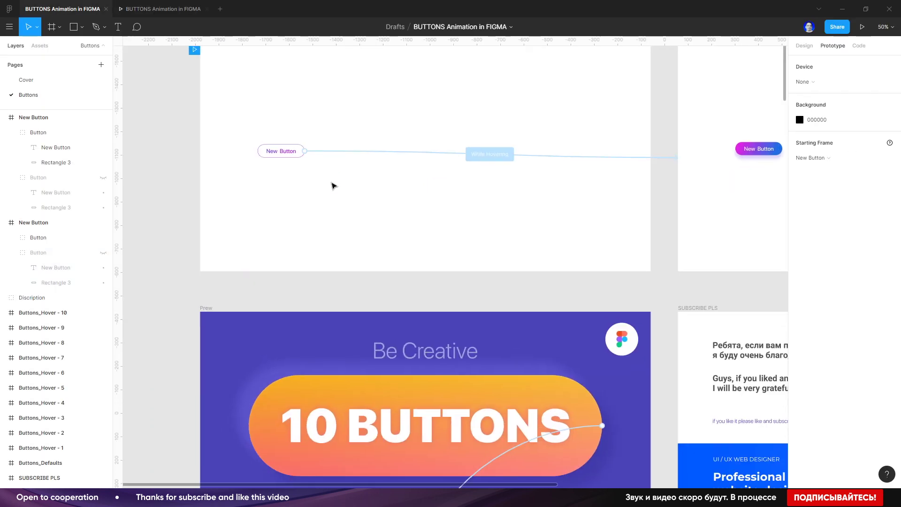
key("minus")
scroll(336, 192, "down", 5)
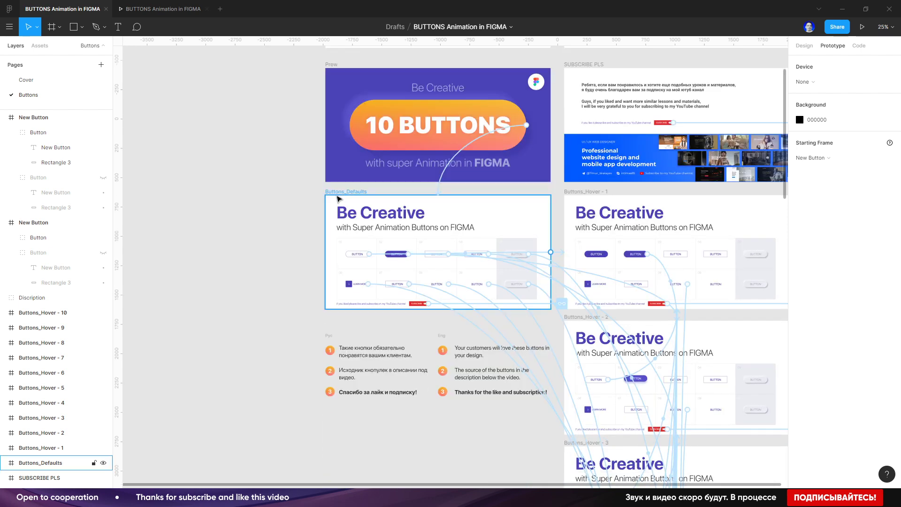
scroll(317, 123, "up", 3)
left_click_drag(321, 94, 319, 223)
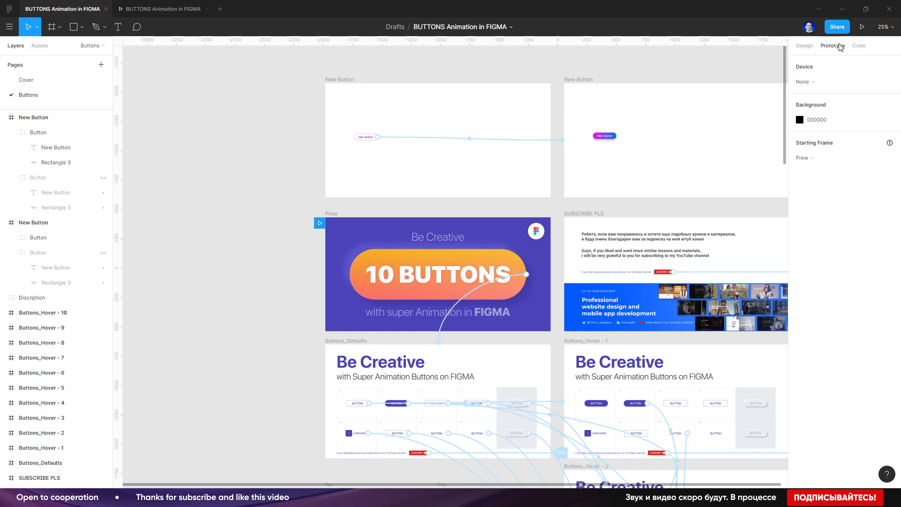
Present the prototype from the Prew frame, go through to the ten-button screen to preview its hover animations, and return to the design file.
left_click(862, 27)
left_click(325, 239)
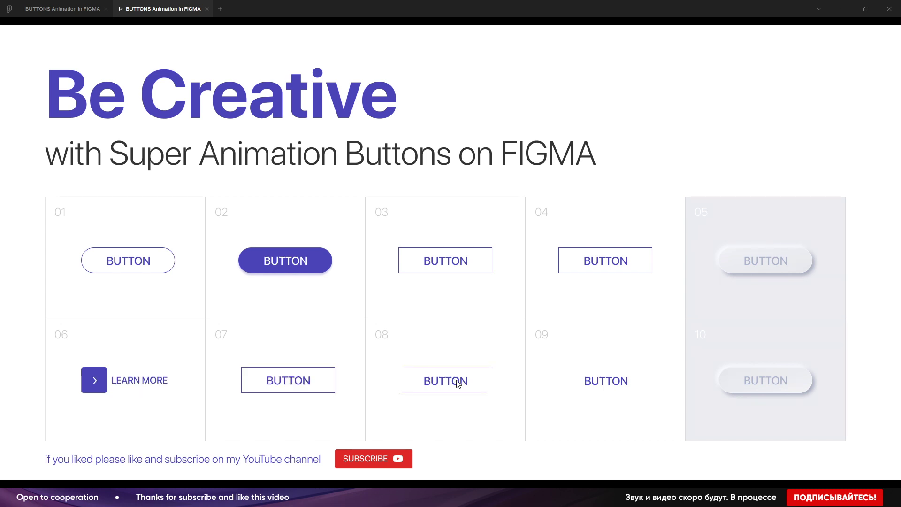
left_click(62, 9)
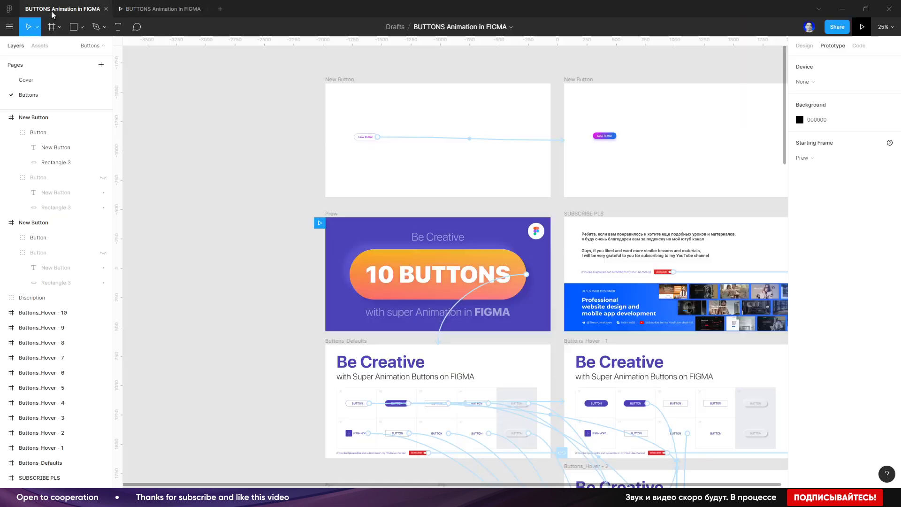
Examine the Buttons_Defaults and Buttons_Hover frames on the canvas with the prototype connections hidden.
scroll(255, 328, "down", 5)
scroll(387, 271, "down", 3)
scroll(387, 271, "right", 3)
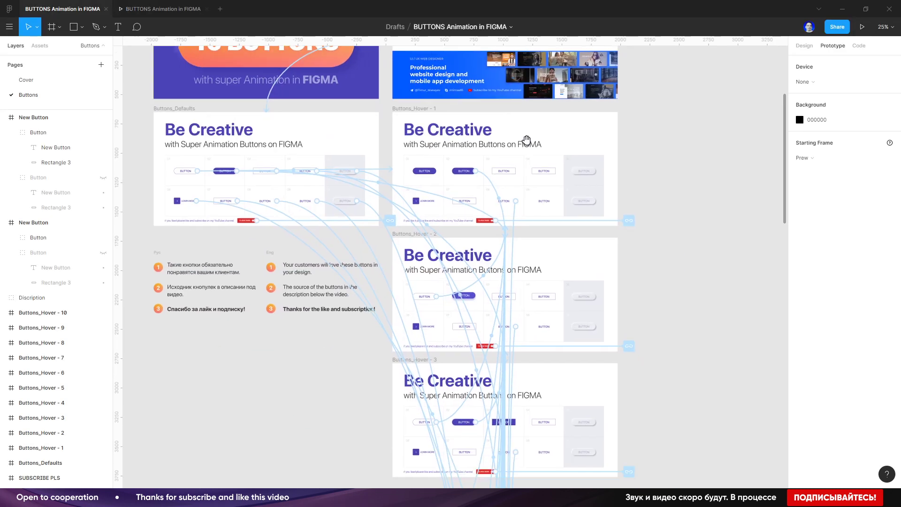
left_click(804, 46)
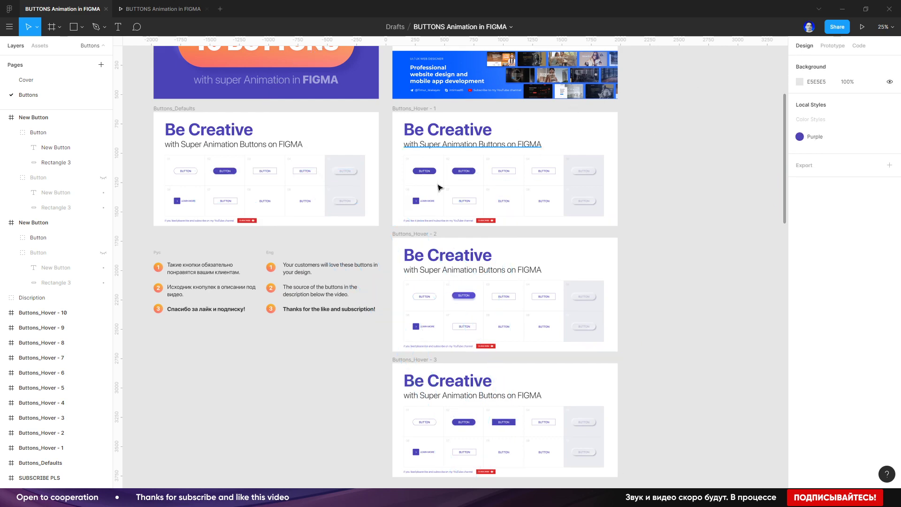
scroll(519, 237, "down", 4)
scroll(519, 238, "right", 1)
scroll(447, 190, "down", 5)
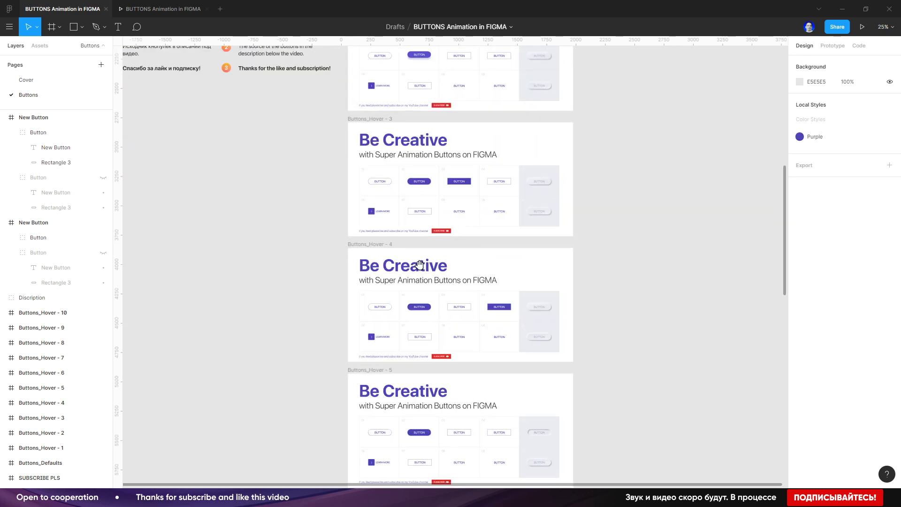
scroll(439, 327, "down", 9)
scroll(439, 328, "left", 1)
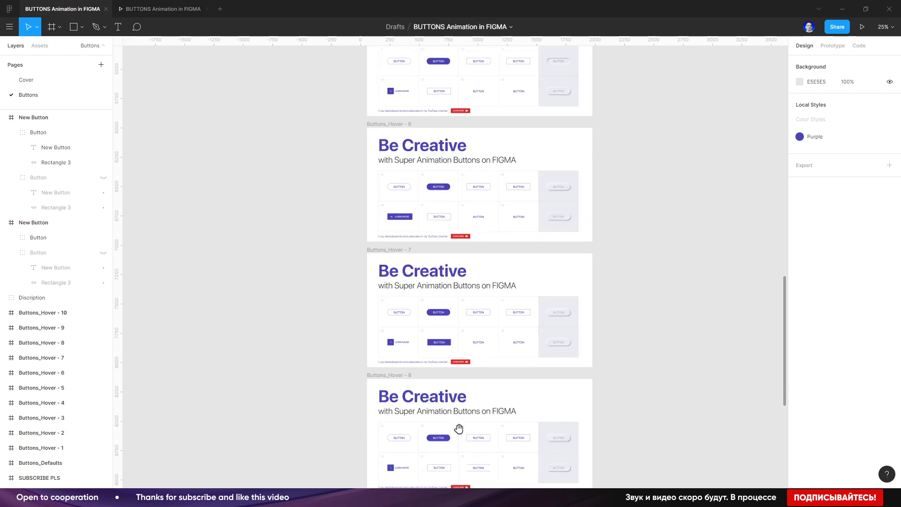
scroll(478, 399, "down", 3)
scroll(496, 300, "left", 5)
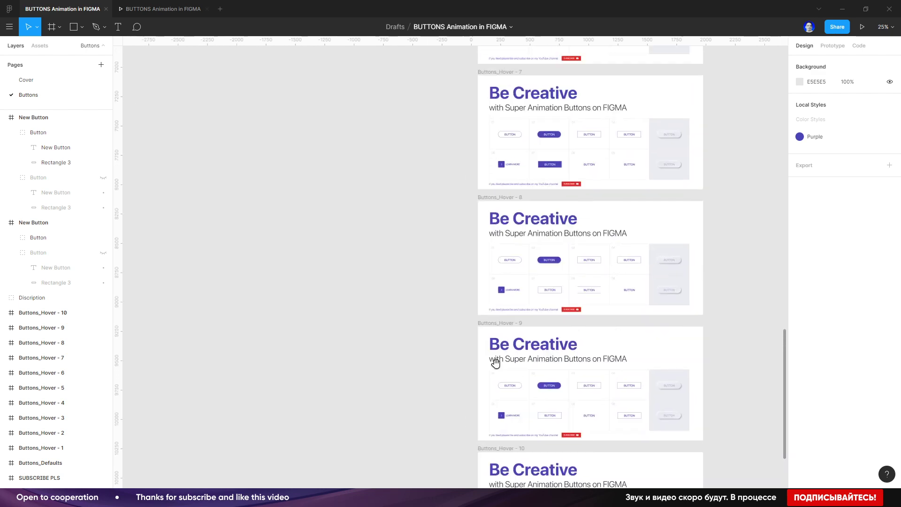
scroll(494, 362, "up", 15)
scroll(314, 288, "up", 4)
scroll(314, 287, "right", 3)
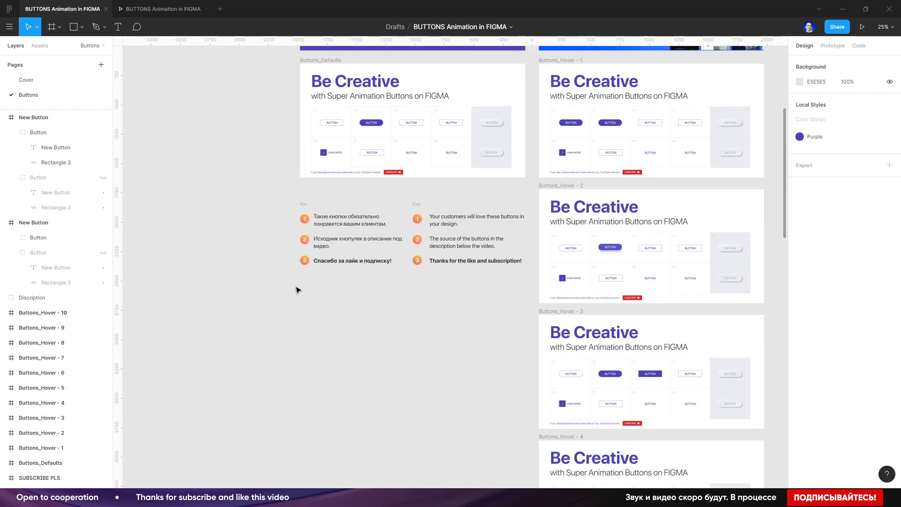
Examine the Russian and English description notes below the Buttons_Defaults frame up close.
scroll(297, 288, "up", 3)
scroll(300, 300, "up", 4)
scroll(300, 300, "left", 1)
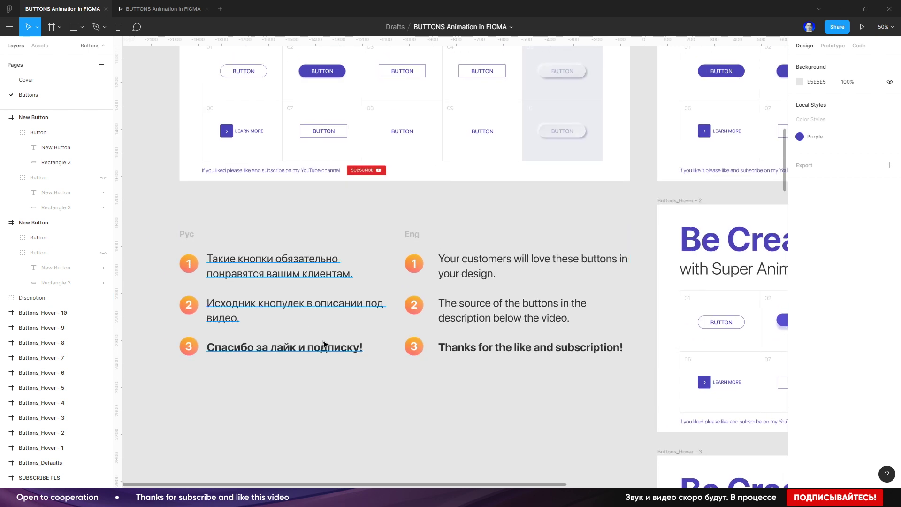
scroll(323, 343, "up", 3)
scroll(296, 339, "up", 1)
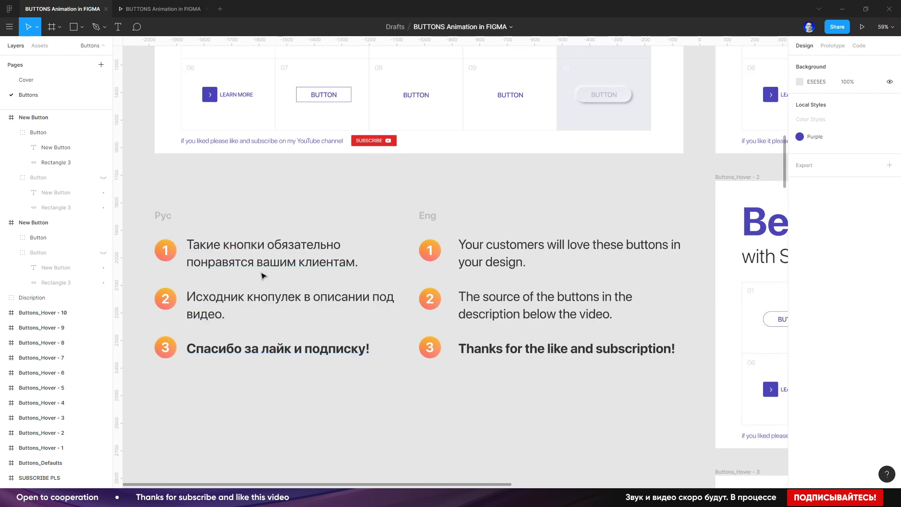